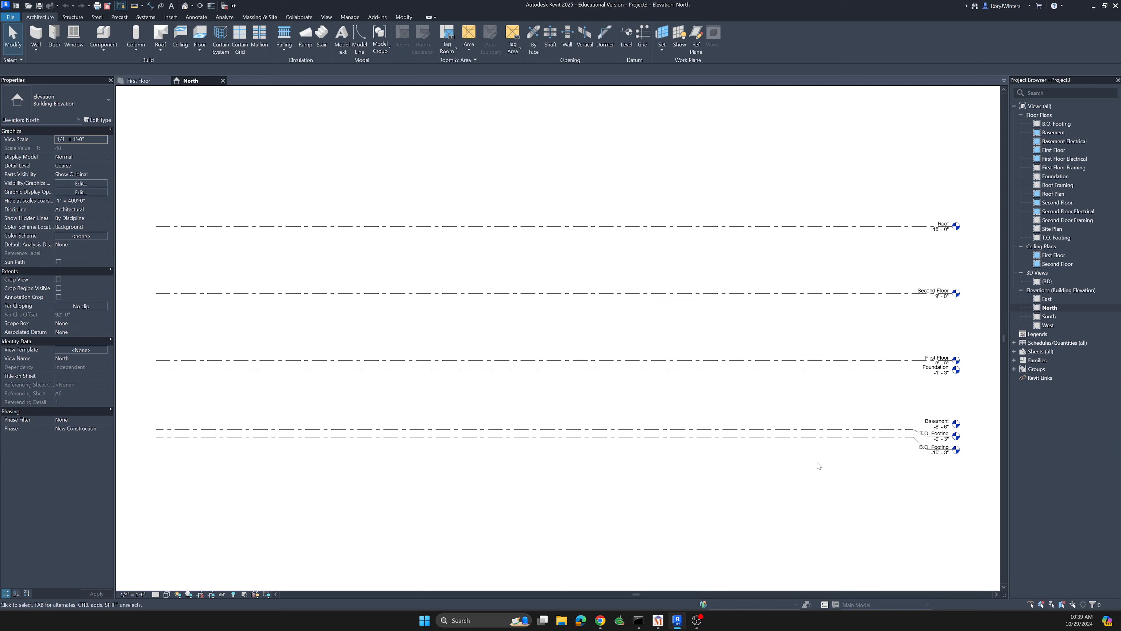
Delete the T.O. Footing, B.O. Footing and Foundation levels together with their associated plan views
{"action": "left_click_drag", "start_coordinate": [816, 462], "coordinate": [724, 431]}
{"action": "key", "text": "Delete"}
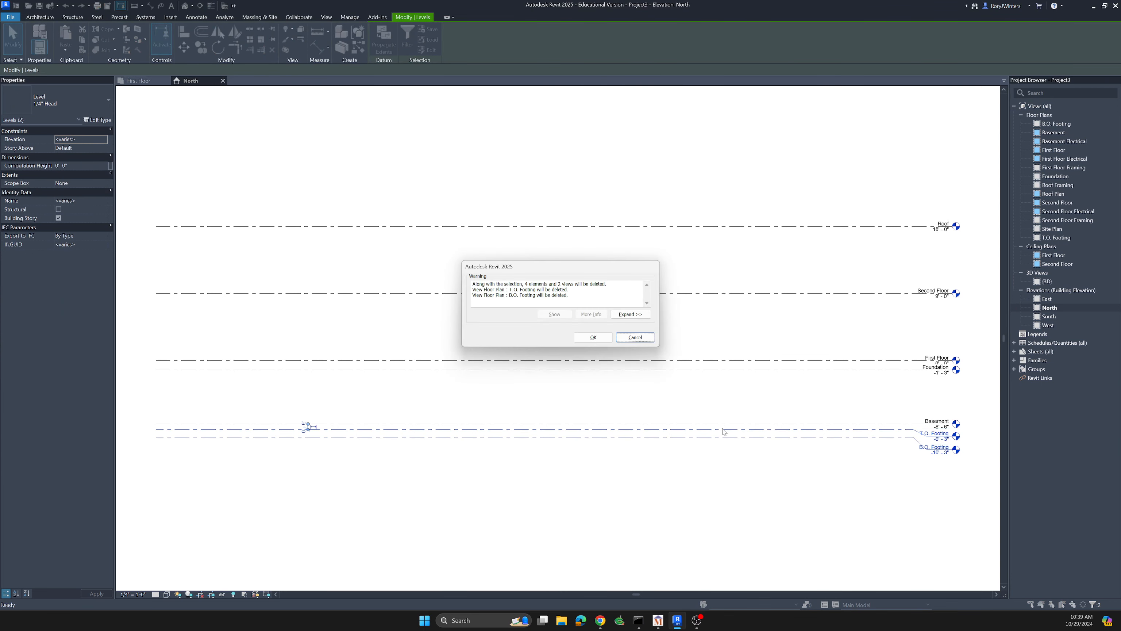
{"action": "left_click", "coordinate": [603, 339]}
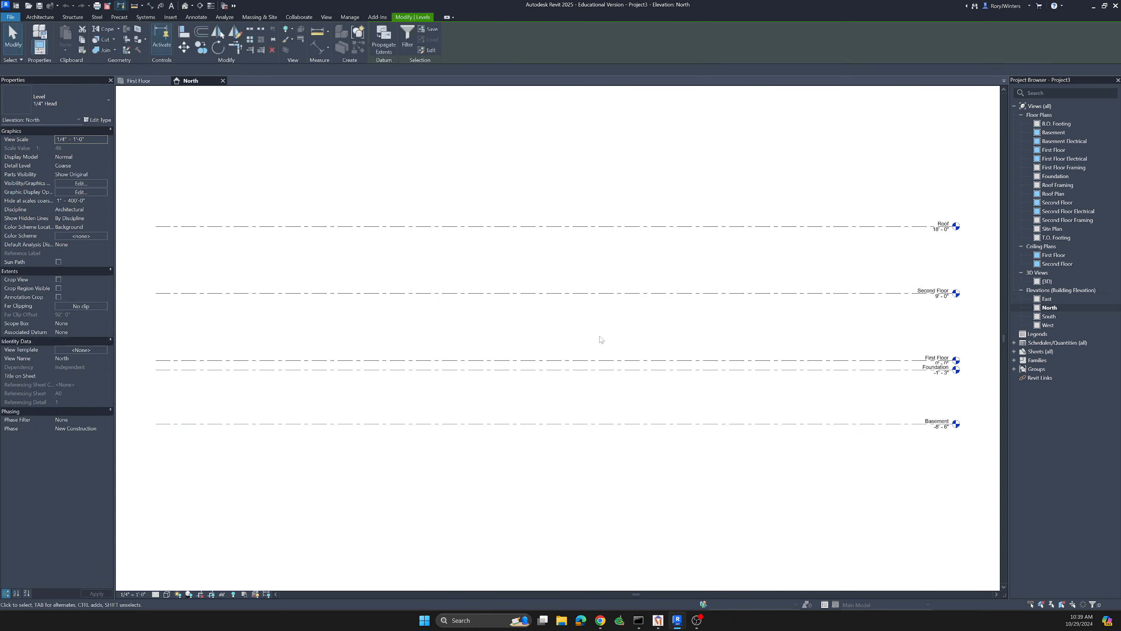
{"action": "left_click", "coordinate": [700, 369]}
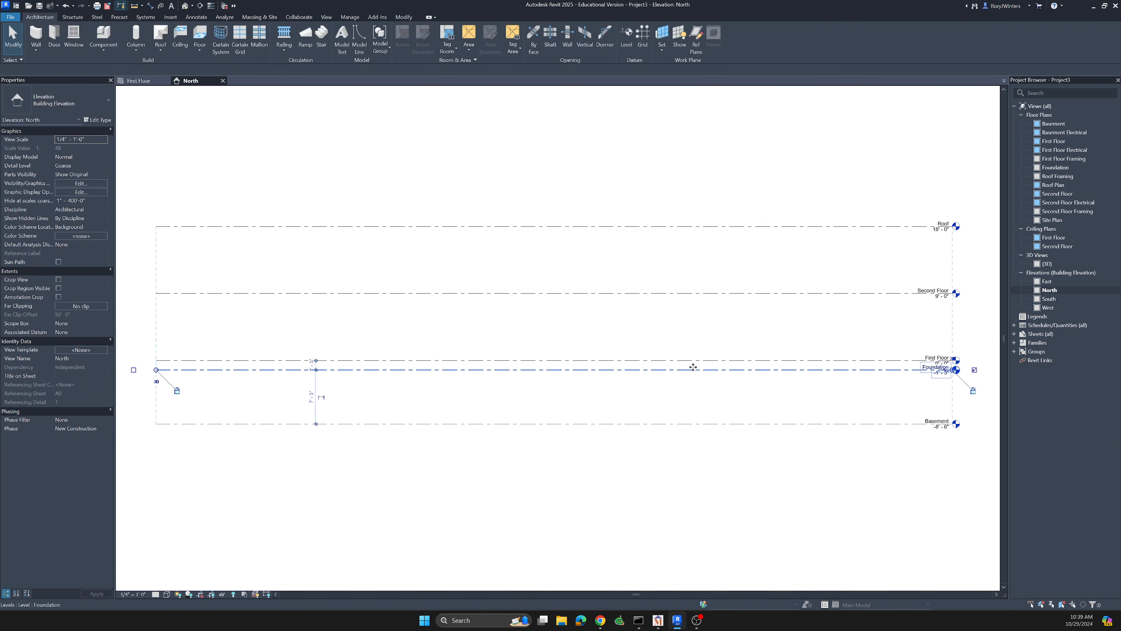
{"action": "key", "text": "Delete"}
{"action": "left_click", "coordinate": [601, 339]}
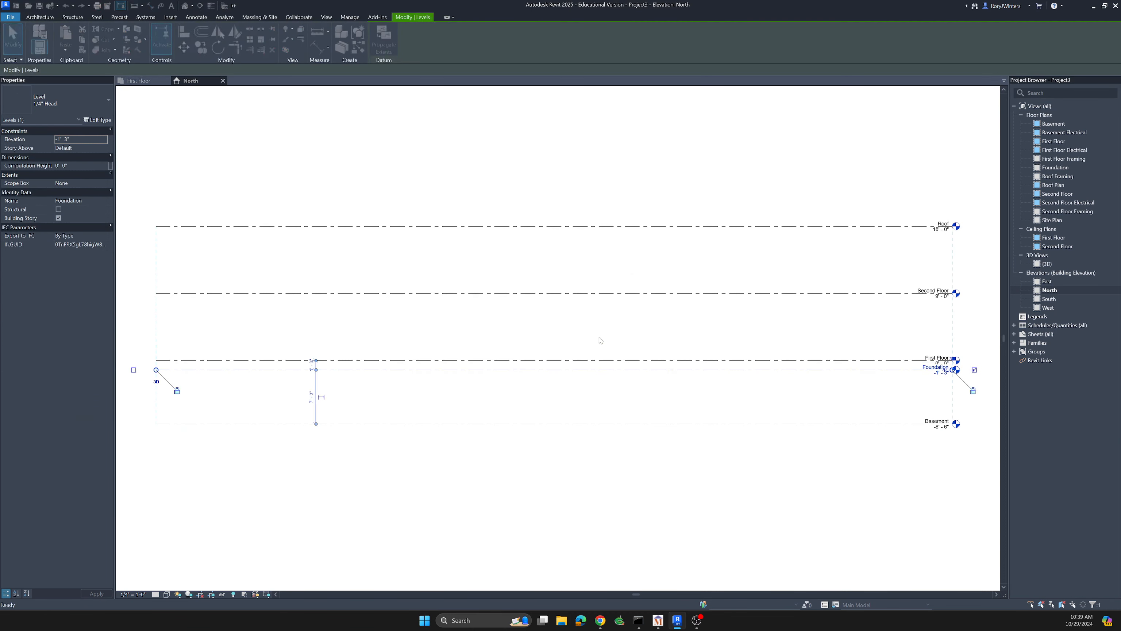
Set the Basement level's elevation to -9' 0" in the North elevation
{"action": "left_click", "coordinate": [938, 429]}
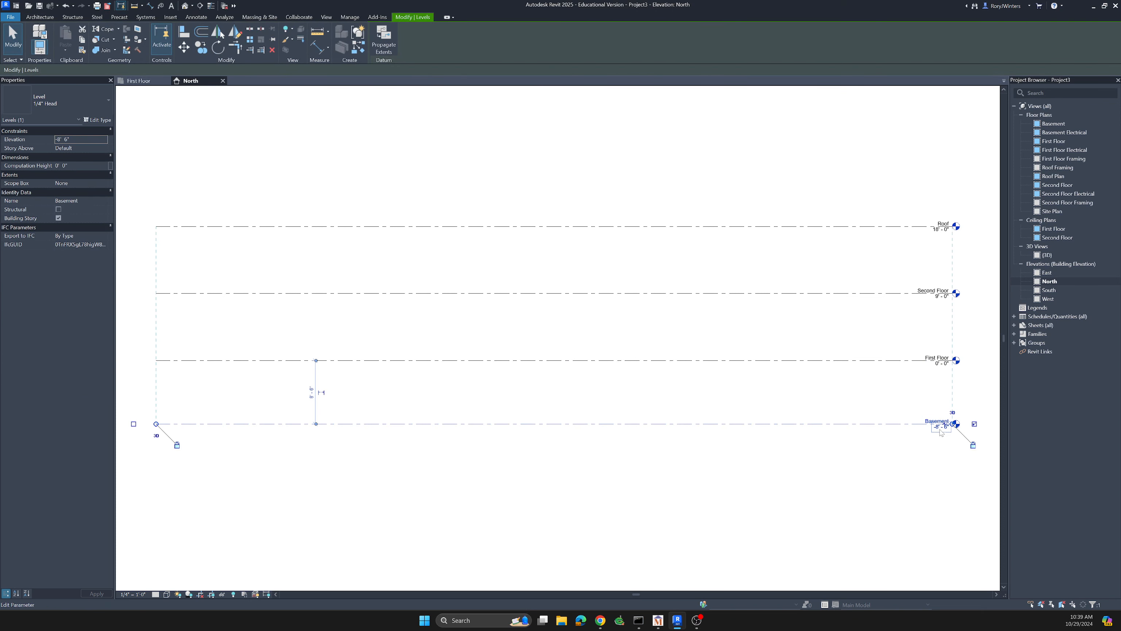
{"action": "scroll", "coordinate": [938, 432], "scroll_direction": "up", "scroll_amount": 5}
{"action": "left_click", "coordinate": [887, 423]}
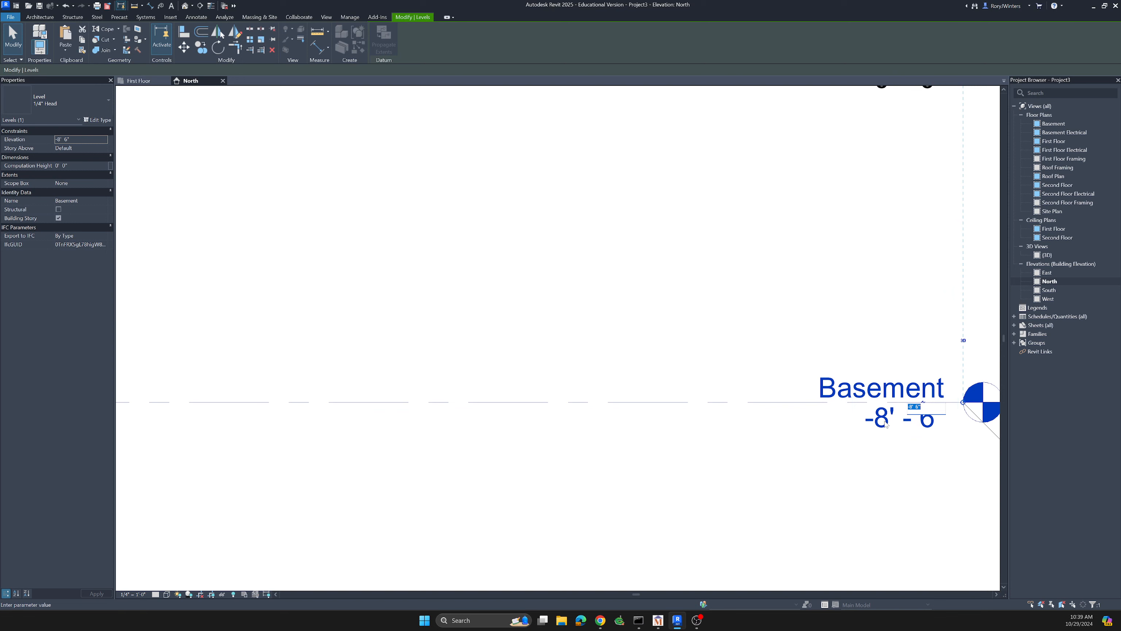
{"action": "key", "text": "BackSpace"}
{"action": "type", "text": "-9"}
{"action": "key", "text": "Return"}
{"action": "scroll", "coordinate": [729, 370], "scroll_direction": "down", "scroll_amount": 2}
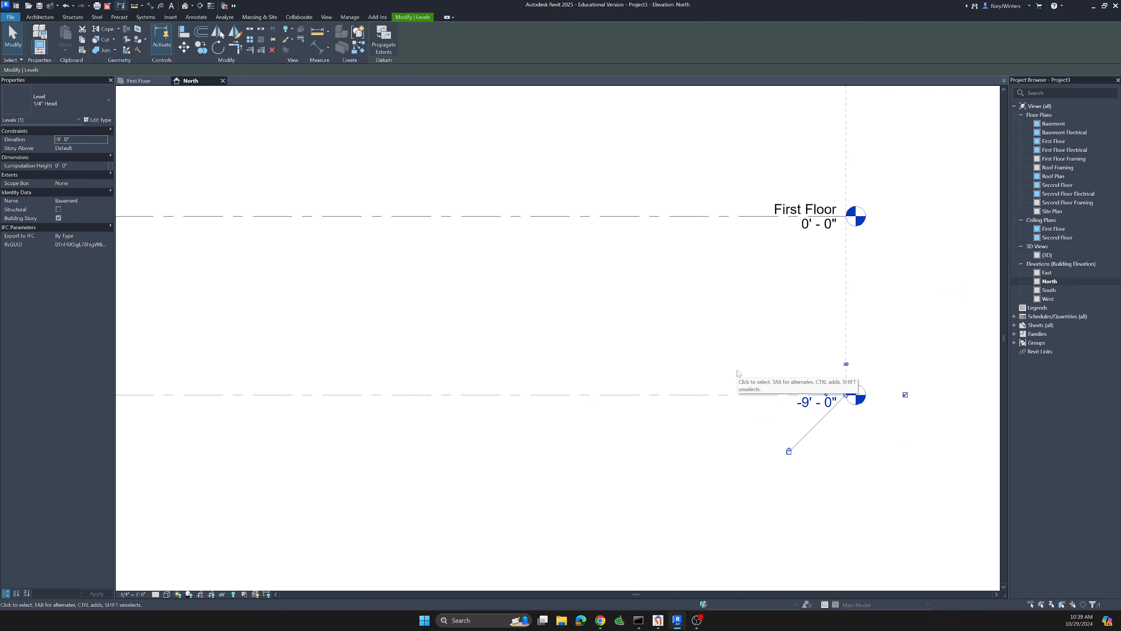
{"action": "scroll", "coordinate": [737, 373], "scroll_direction": "down", "scroll_amount": 1}
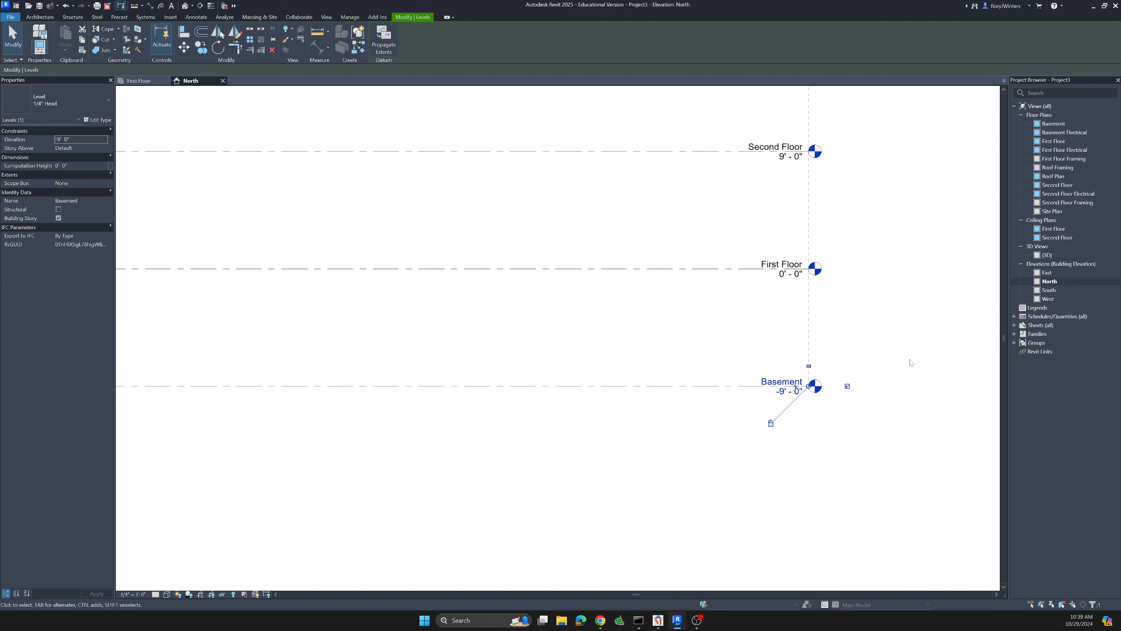
{"action": "key", "text": "Escape"}
{"action": "scroll", "coordinate": [781, 455], "scroll_direction": "down", "scroll_amount": 3}
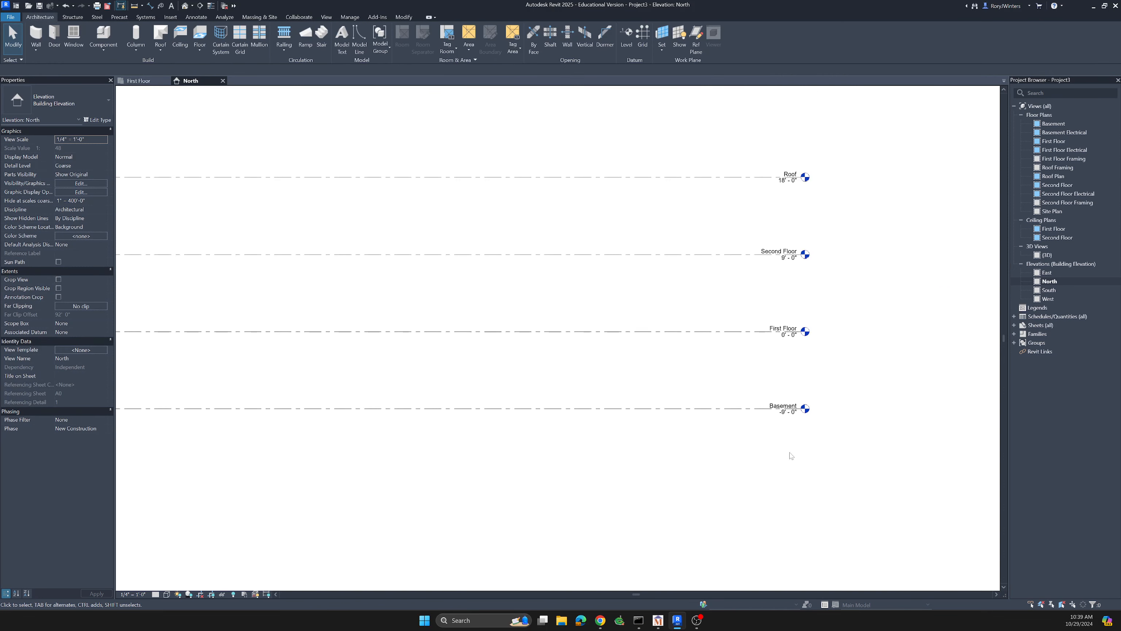
{"action": "scroll", "coordinate": [793, 454], "scroll_direction": "down", "scroll_amount": 2}
{"action": "scroll", "coordinate": [750, 441], "scroll_direction": "up", "scroll_amount": 2}
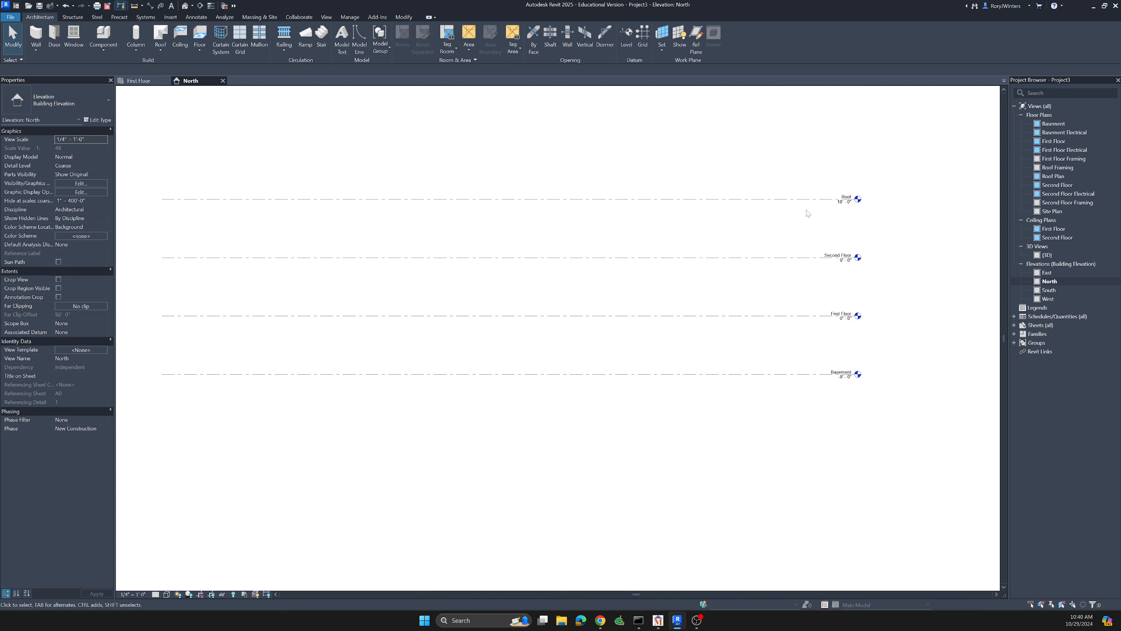
In the Basement floor plan, sketch a rectangular Generic 12" floor boundary about 35' 6" by 25' between the elevation markers
{"action": "double_click", "coordinate": [1054, 124]}
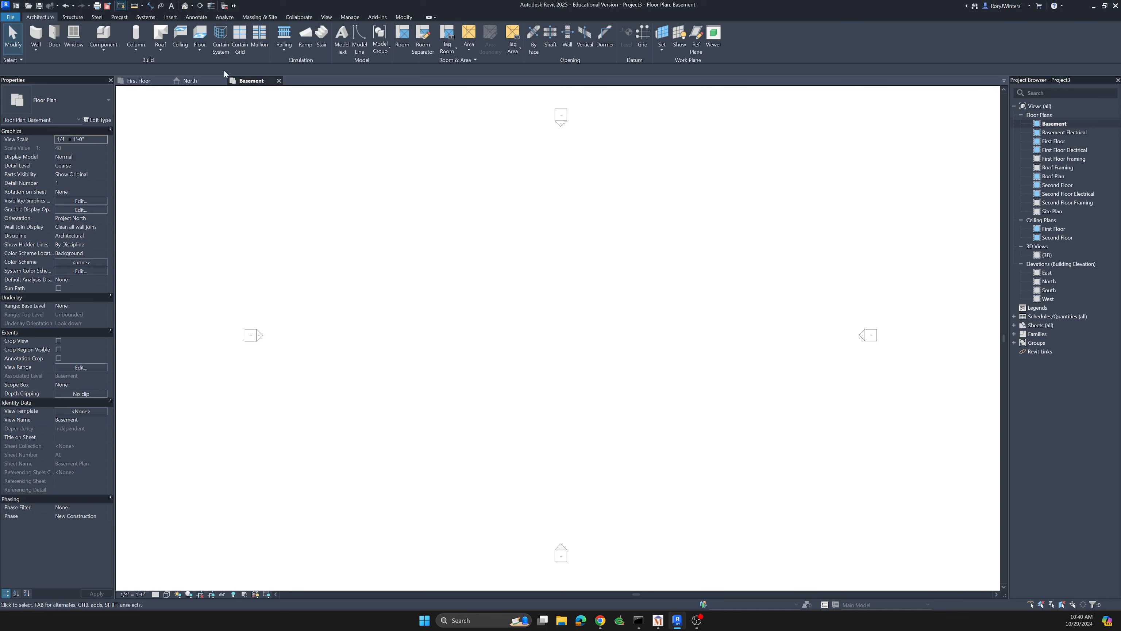
{"action": "left_click", "coordinate": [200, 34]}
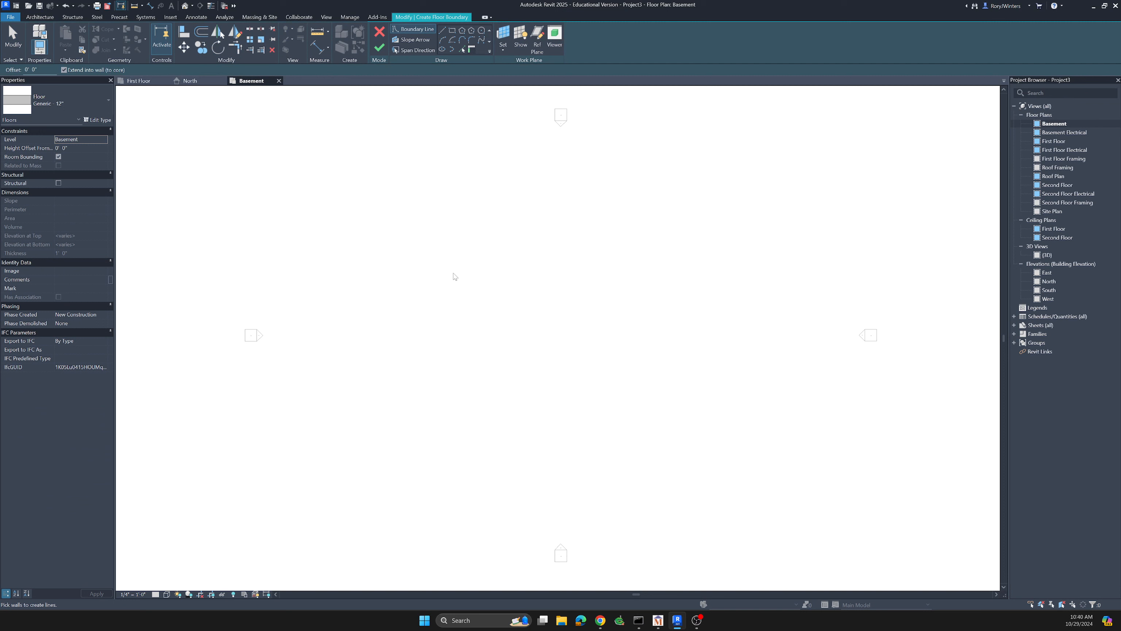
{"action": "left_click", "coordinate": [452, 30]}
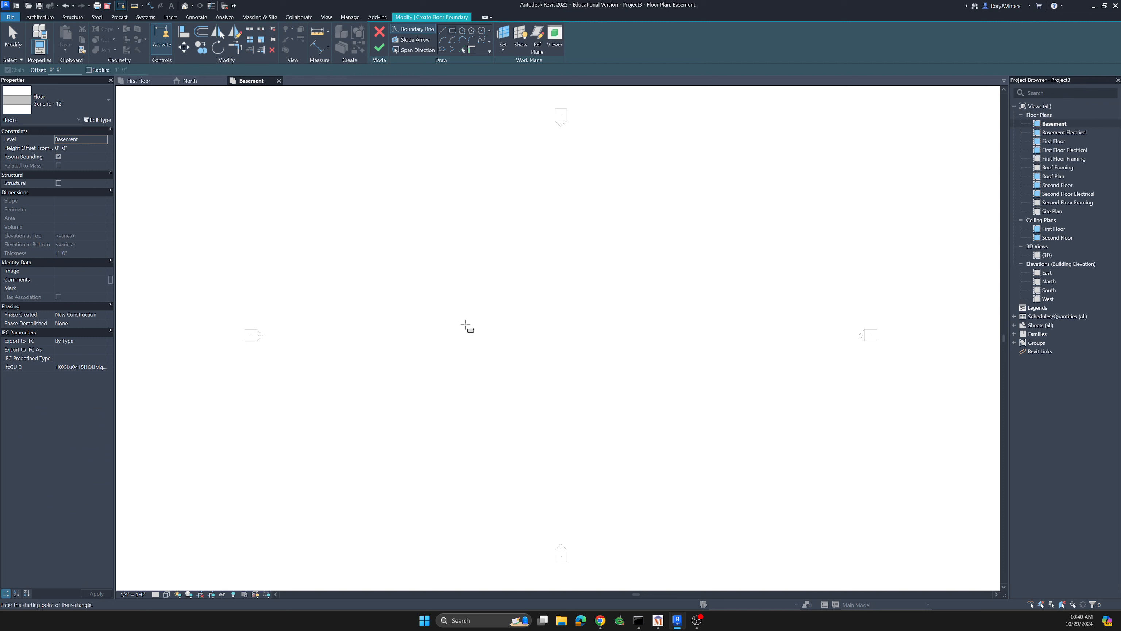
{"action": "left_click", "coordinate": [452, 261]}
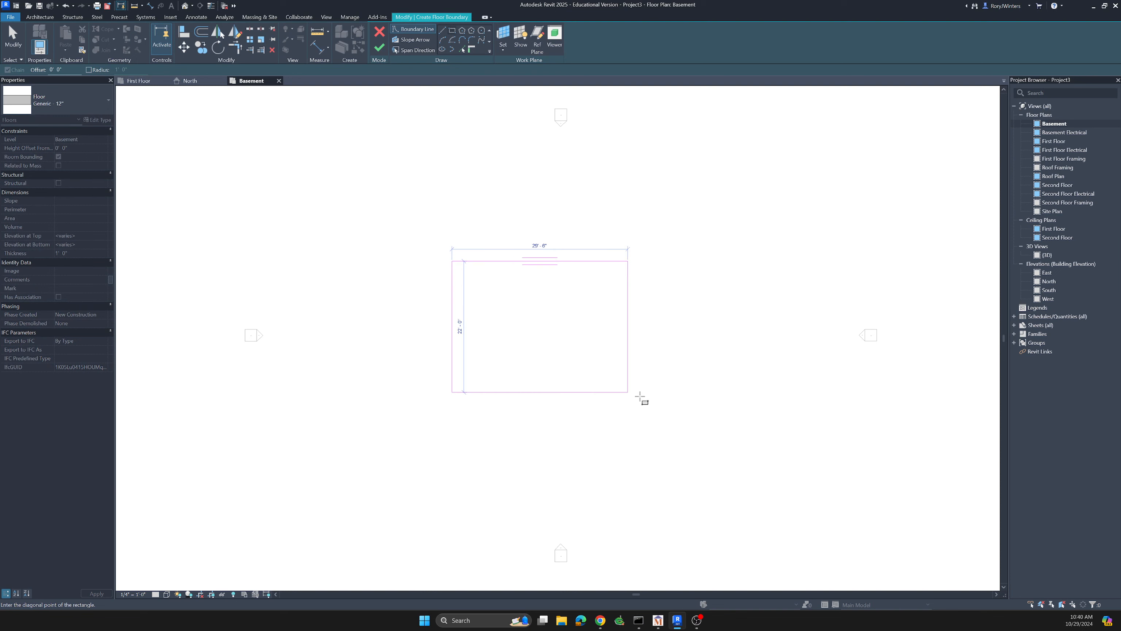
{"action": "left_click", "coordinate": [663, 410]}
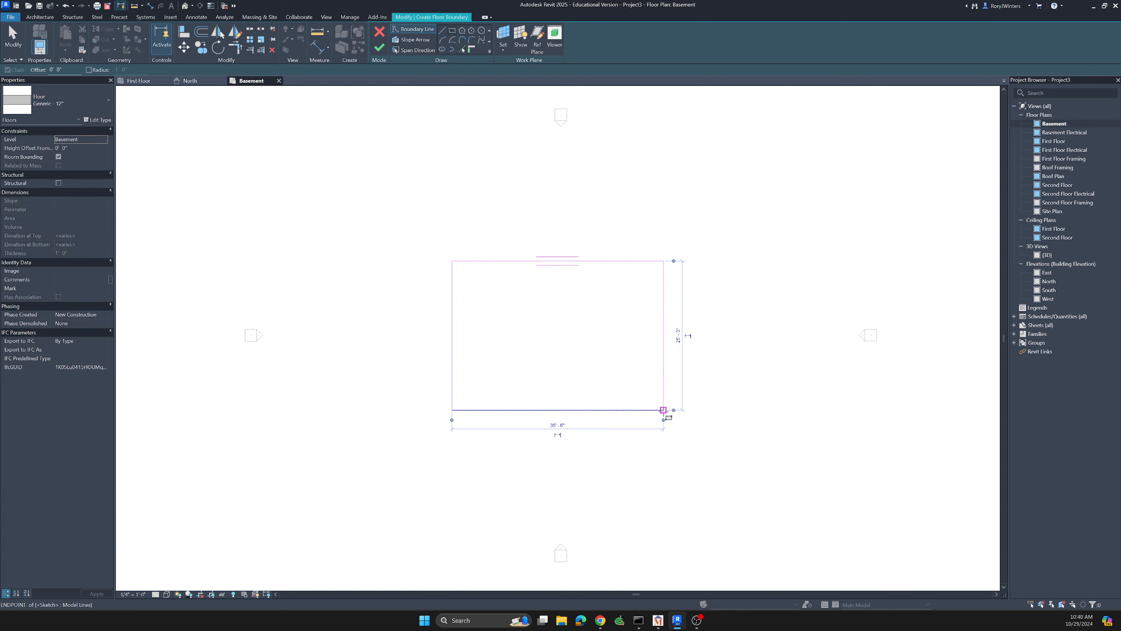
Complete the floor with its boundary set to 32' by 32' and show it in the 3D view
{"action": "left_click", "coordinate": [558, 425]}
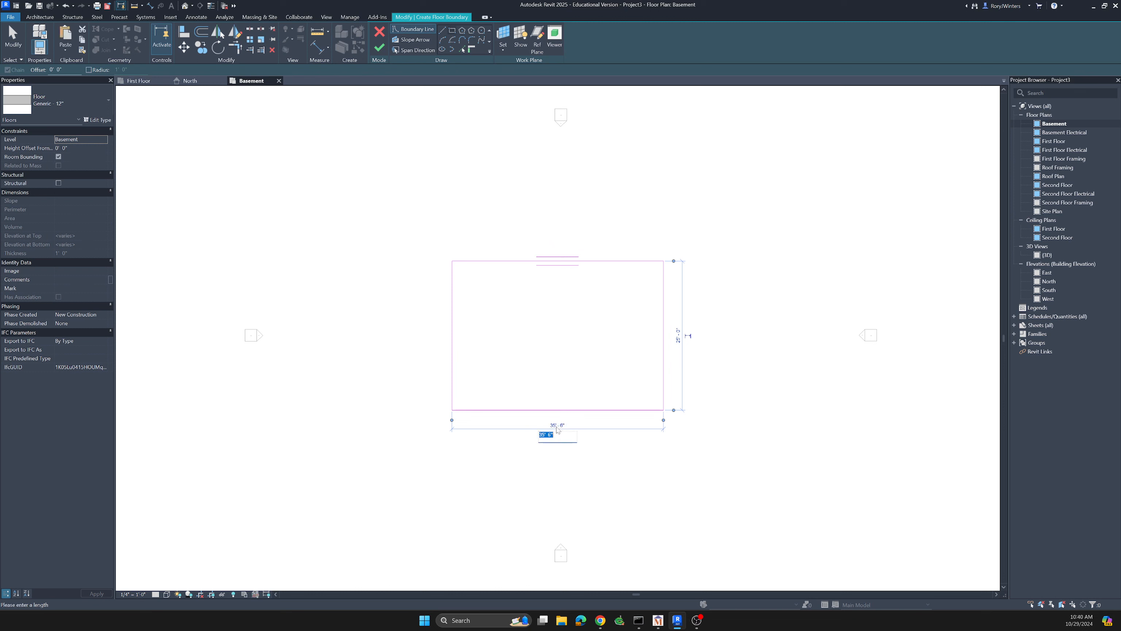
{"action": "type", "text": "32"}
{"action": "key", "text": "Return"}
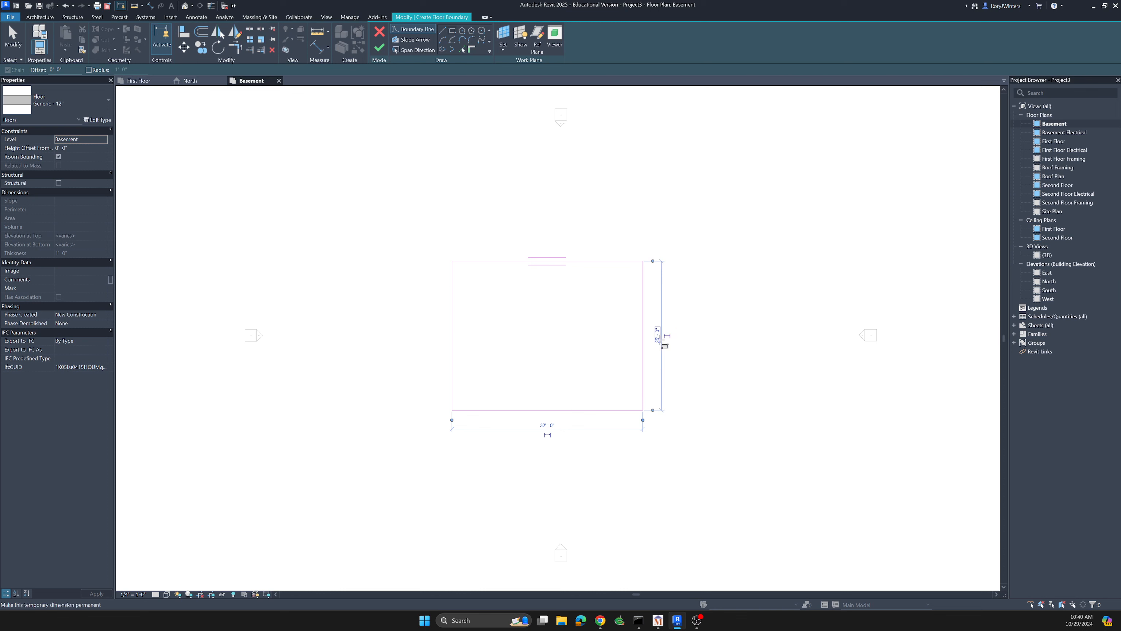
{"action": "left_click", "coordinate": [657, 335]}
{"action": "type", "text": "32"}
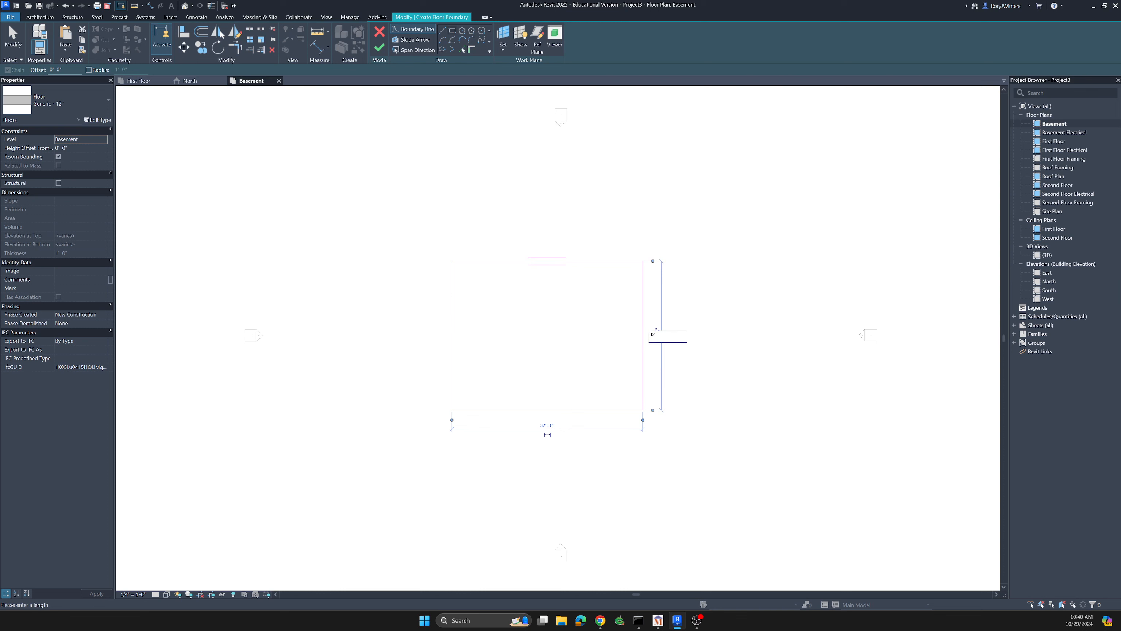
{"action": "key", "text": "Return"}
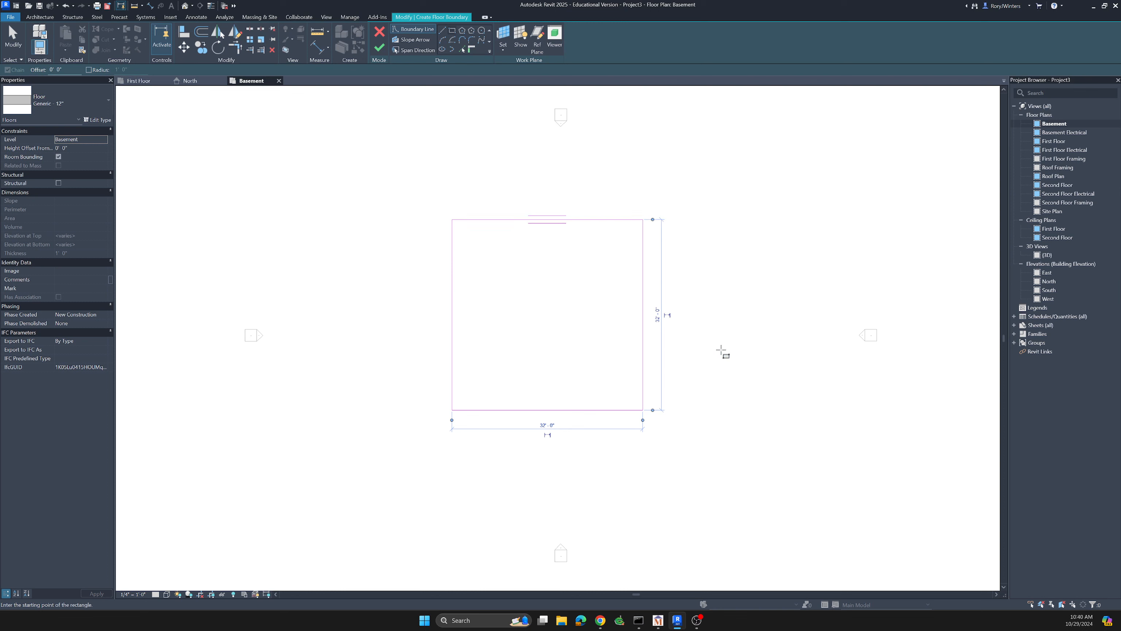
{"action": "left_click", "coordinate": [379, 48]}
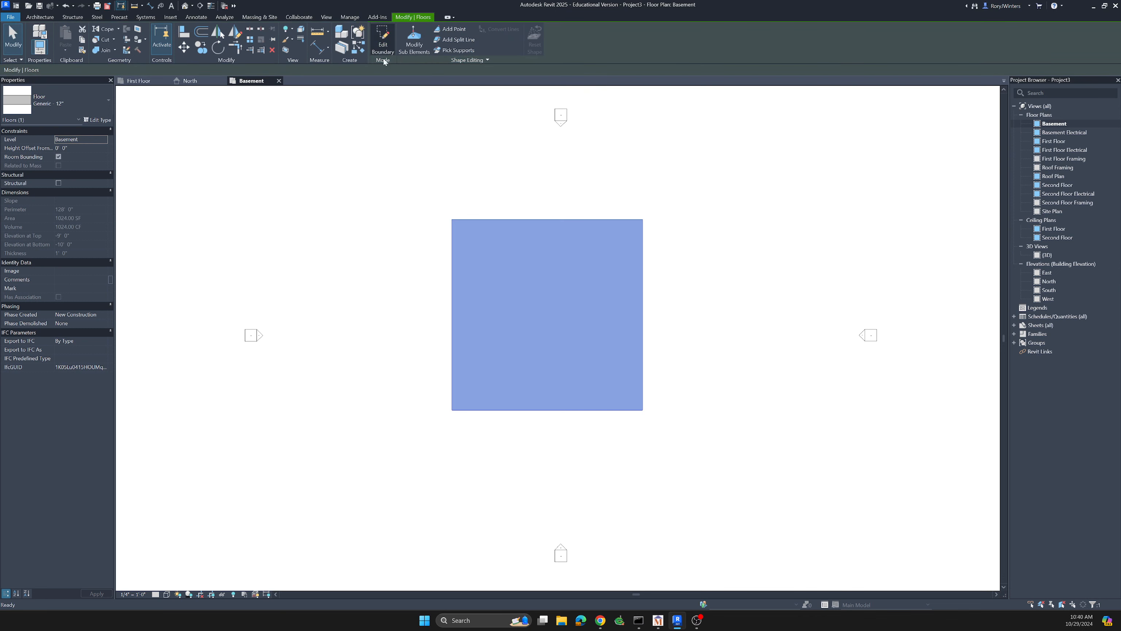
{"action": "left_click", "coordinate": [185, 6]}
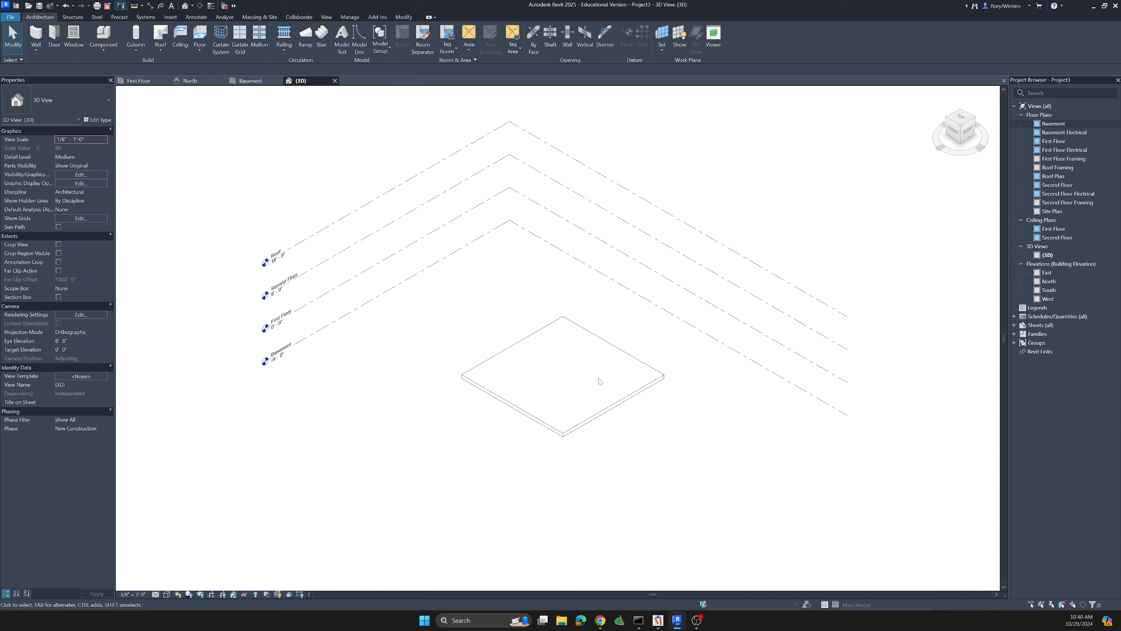
Create a straight stair from Basement to First Floor running up the middle of the slab in plan, with the location line at Run: Center
{"action": "left_click", "coordinate": [323, 34]}
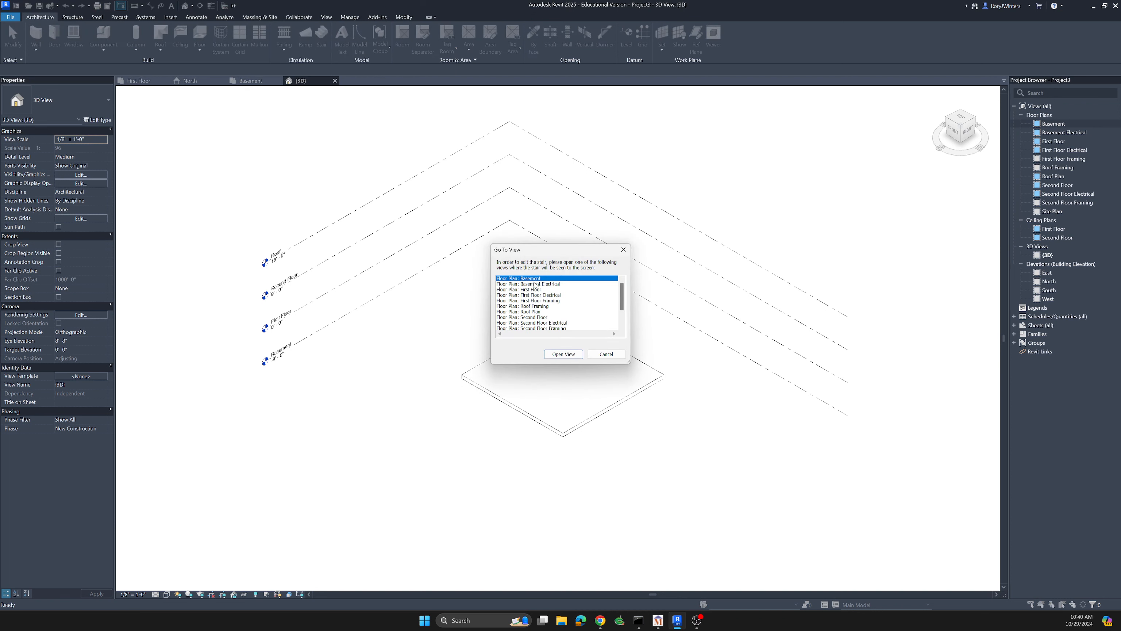
{"action": "left_click", "coordinate": [558, 353]}
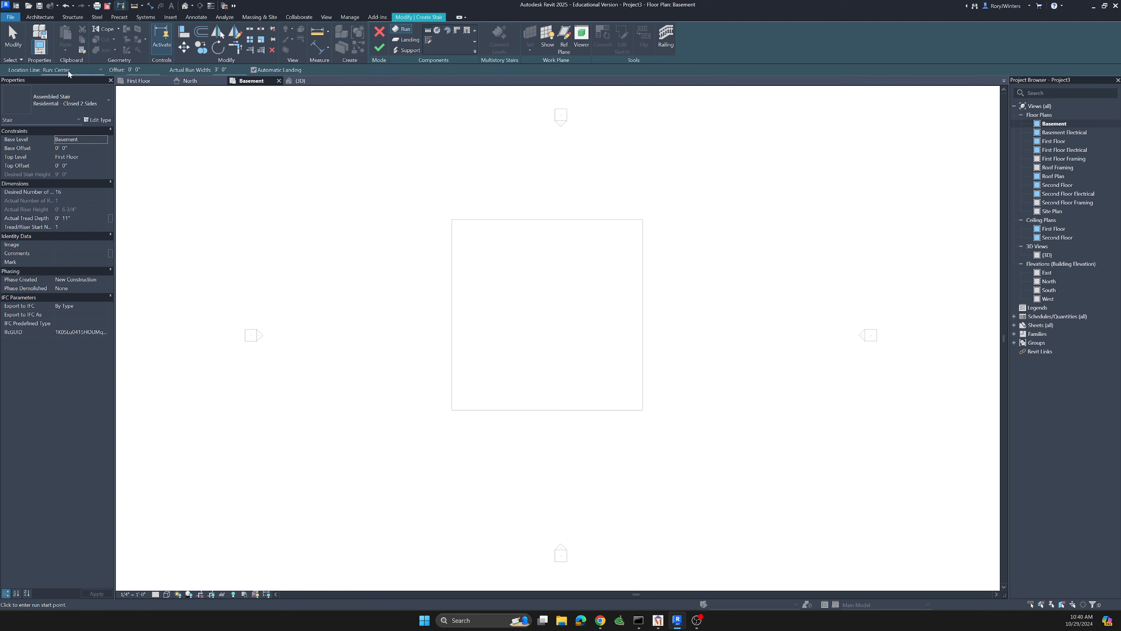
{"action": "left_click", "coordinate": [101, 71]}
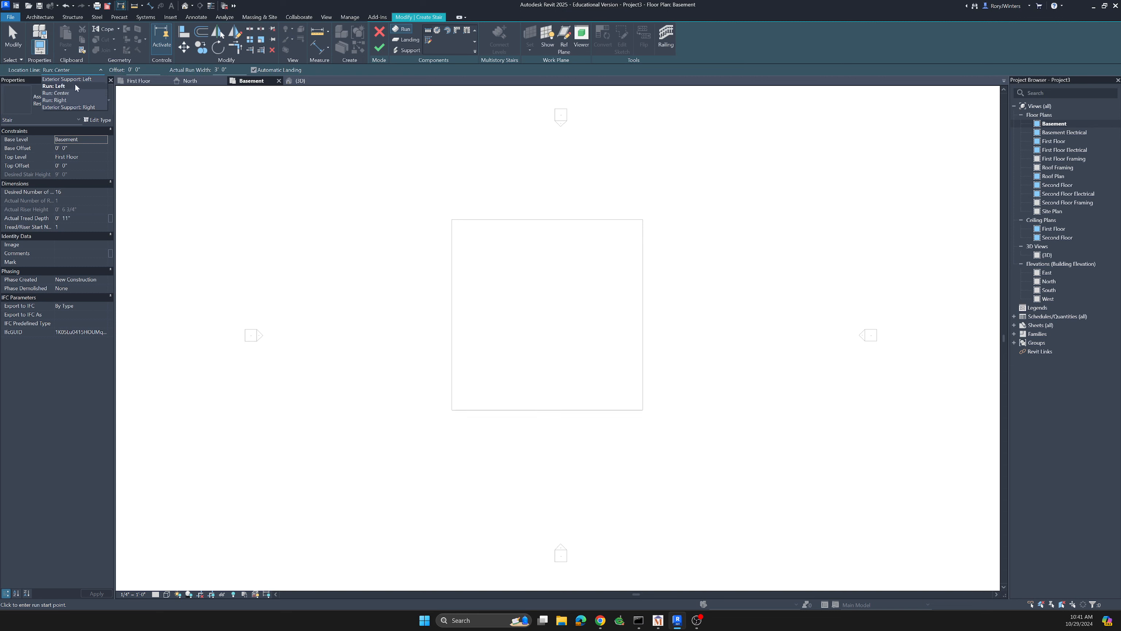
{"action": "left_click", "coordinate": [66, 93]}
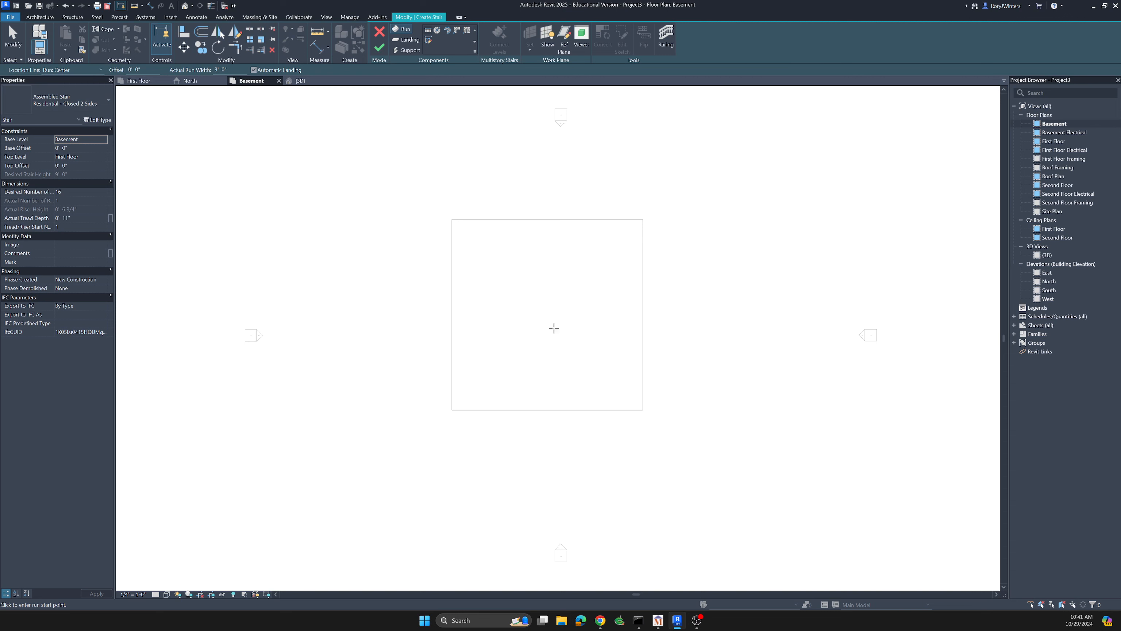
{"action": "left_click", "coordinate": [550, 383]}
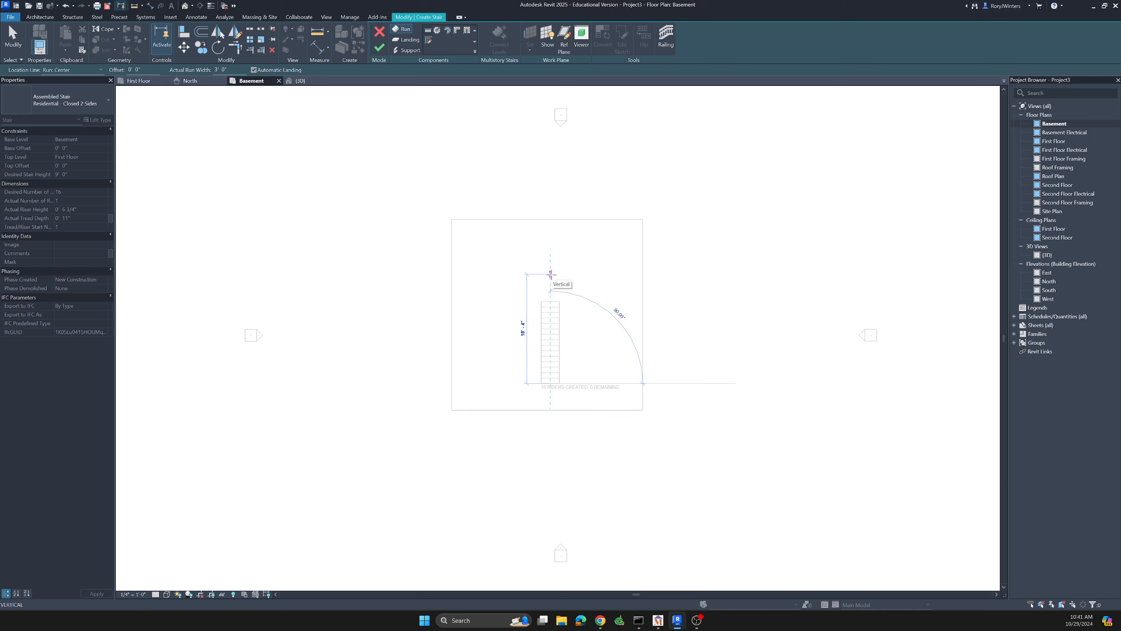
{"action": "left_click", "coordinate": [551, 274]}
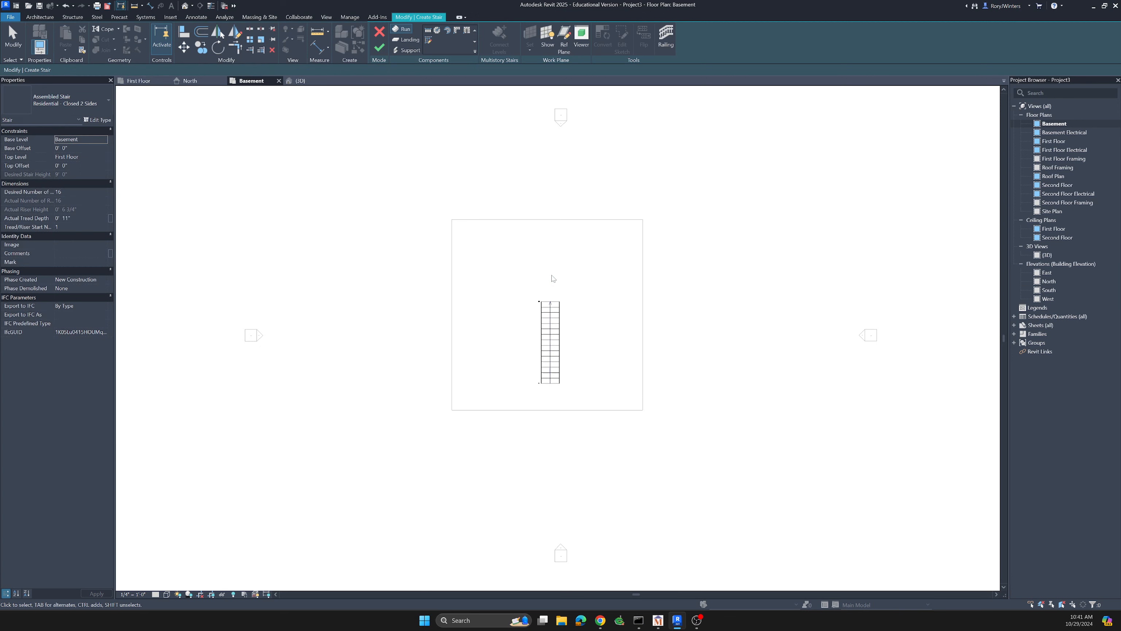
{"action": "key", "text": "Escape"}
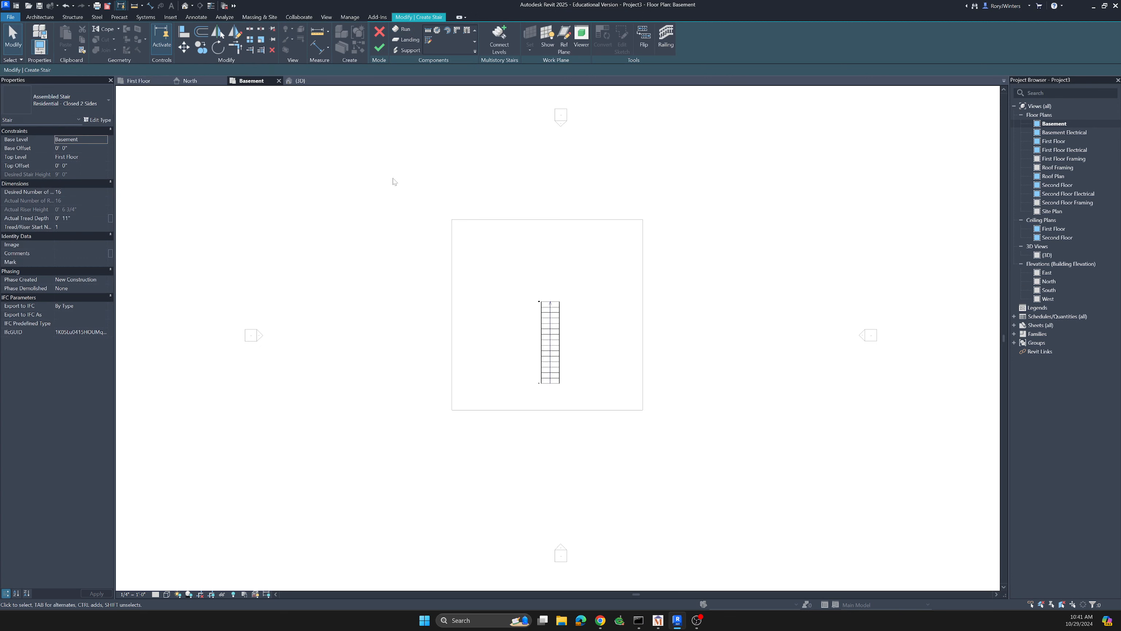
{"action": "left_click", "coordinate": [379, 48]}
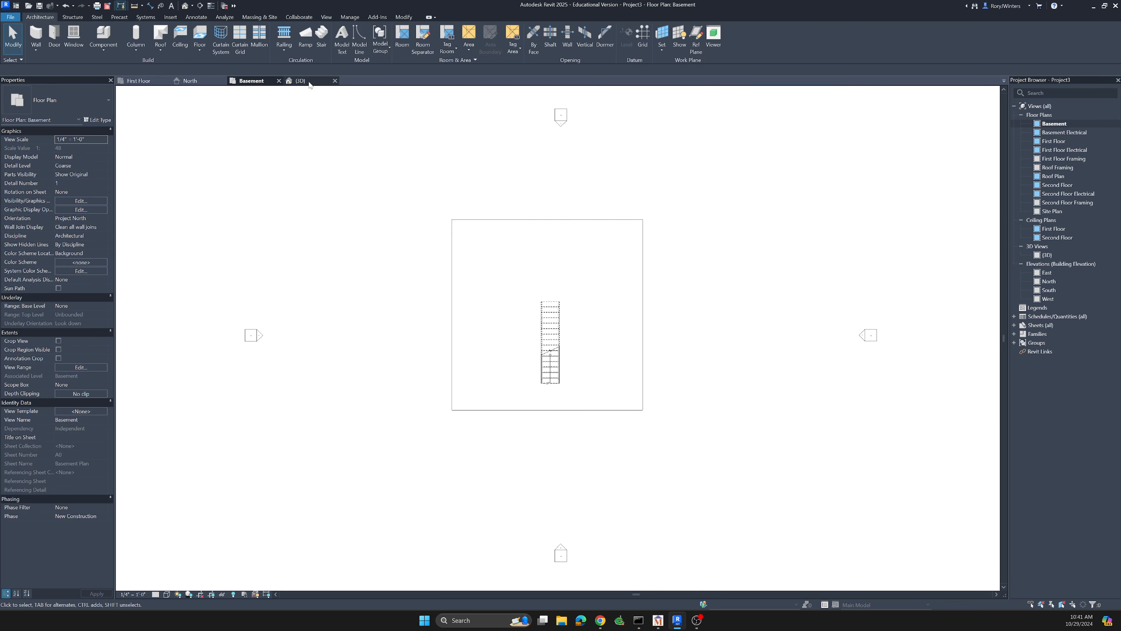
Edit the stair in the Basement plan, moving its run east to about 4' from the slab's east edge, and show it in 3D
{"action": "left_click", "coordinate": [310, 82]}
{"action": "scroll", "coordinate": [587, 373], "scroll_direction": "up", "scroll_amount": 4}
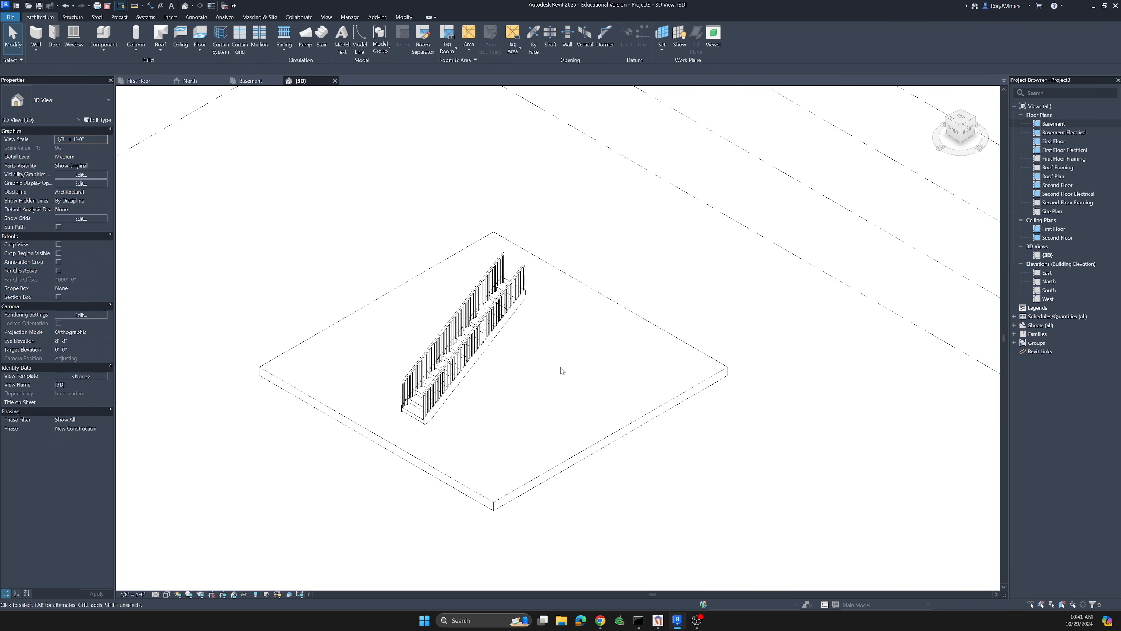
{"action": "scroll", "coordinate": [561, 370], "scroll_direction": "down", "scroll_amount": 2}
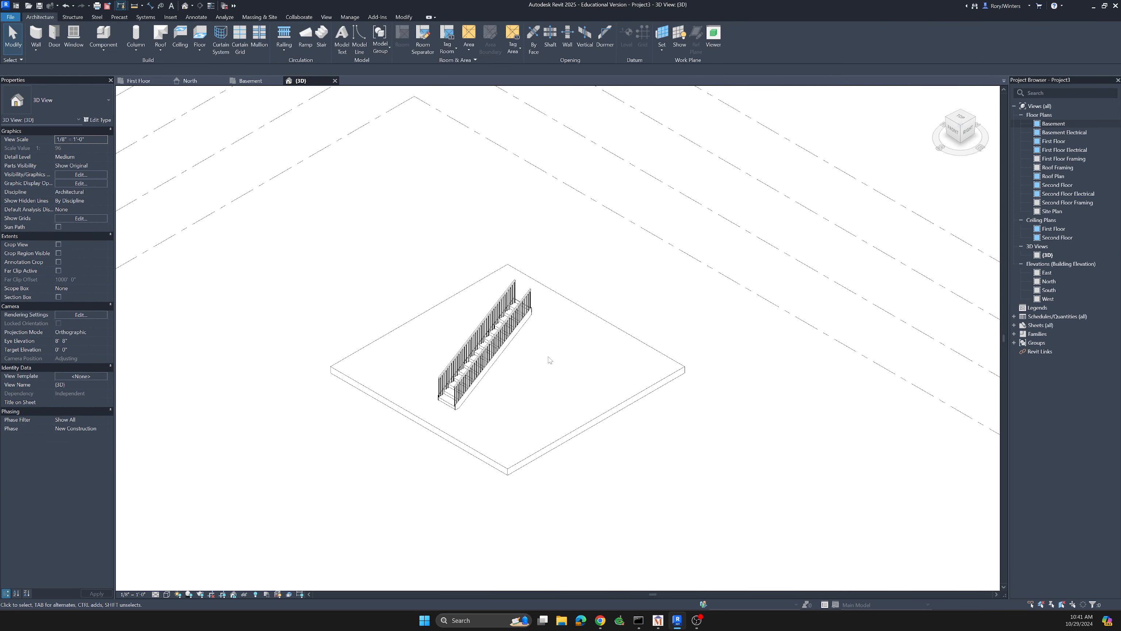
{"action": "double_click", "coordinate": [496, 369]}
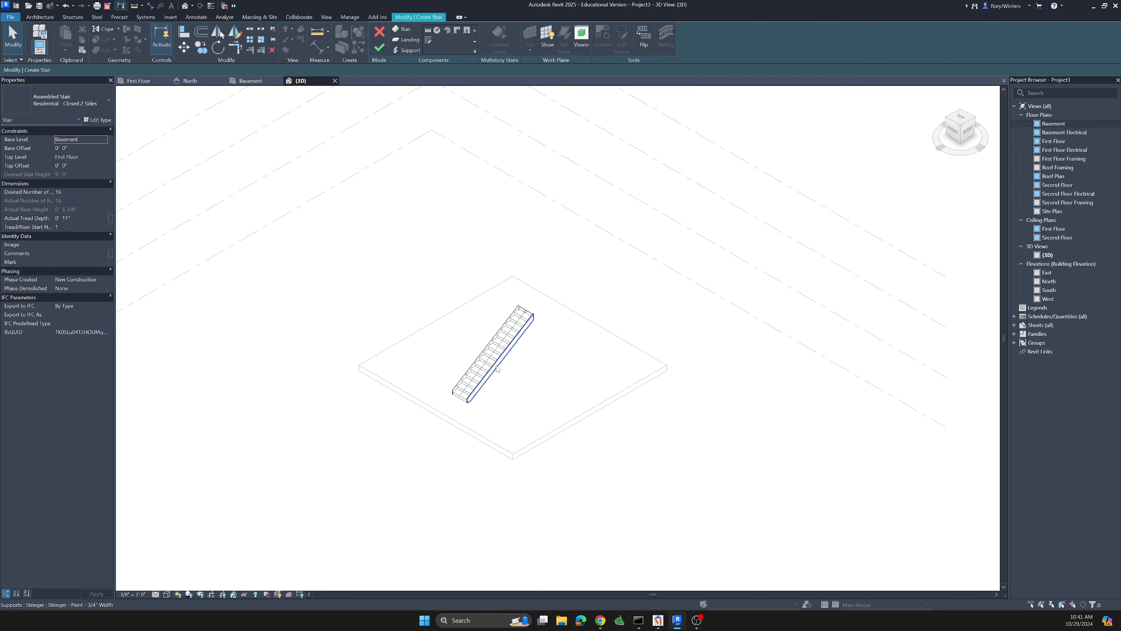
{"action": "left_click", "coordinate": [497, 369]}
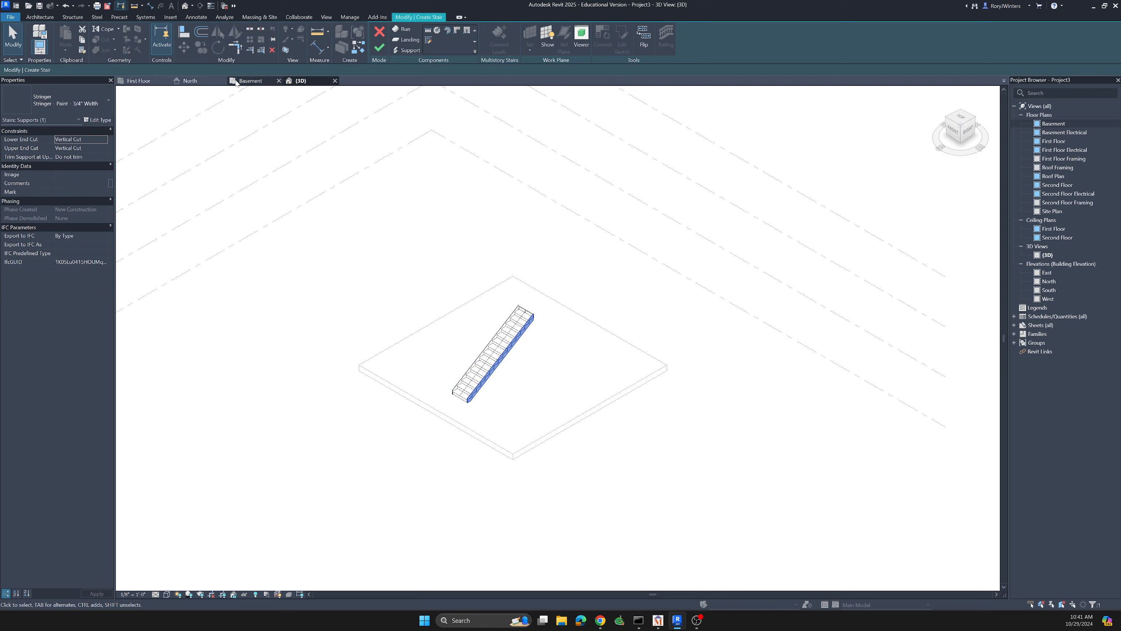
{"action": "left_click", "coordinate": [249, 81]}
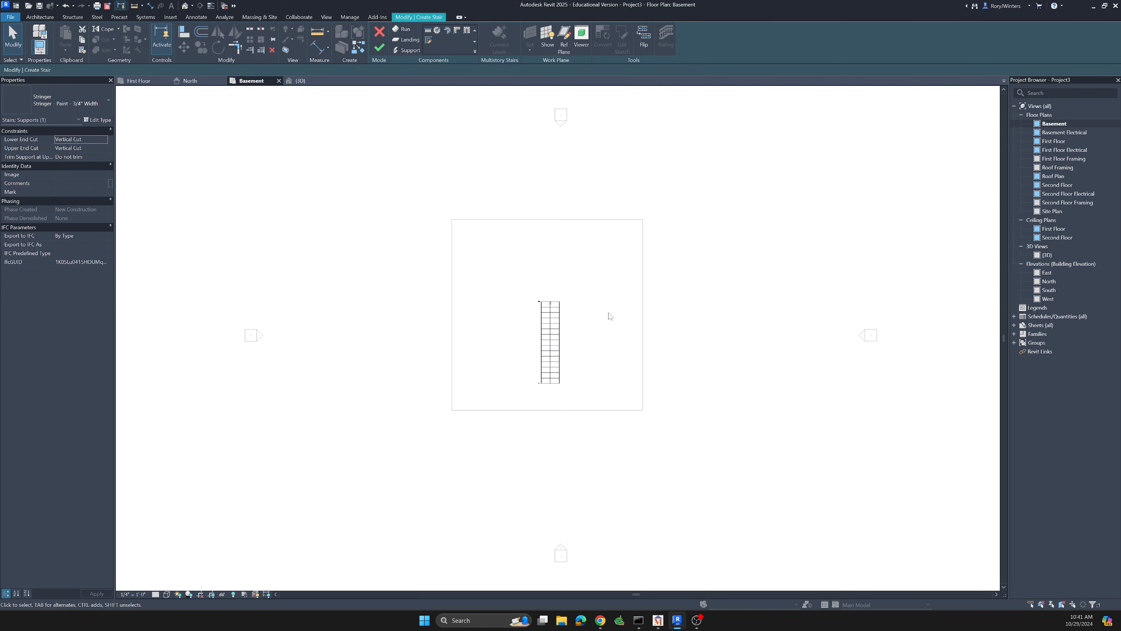
{"action": "left_click", "coordinate": [556, 341]}
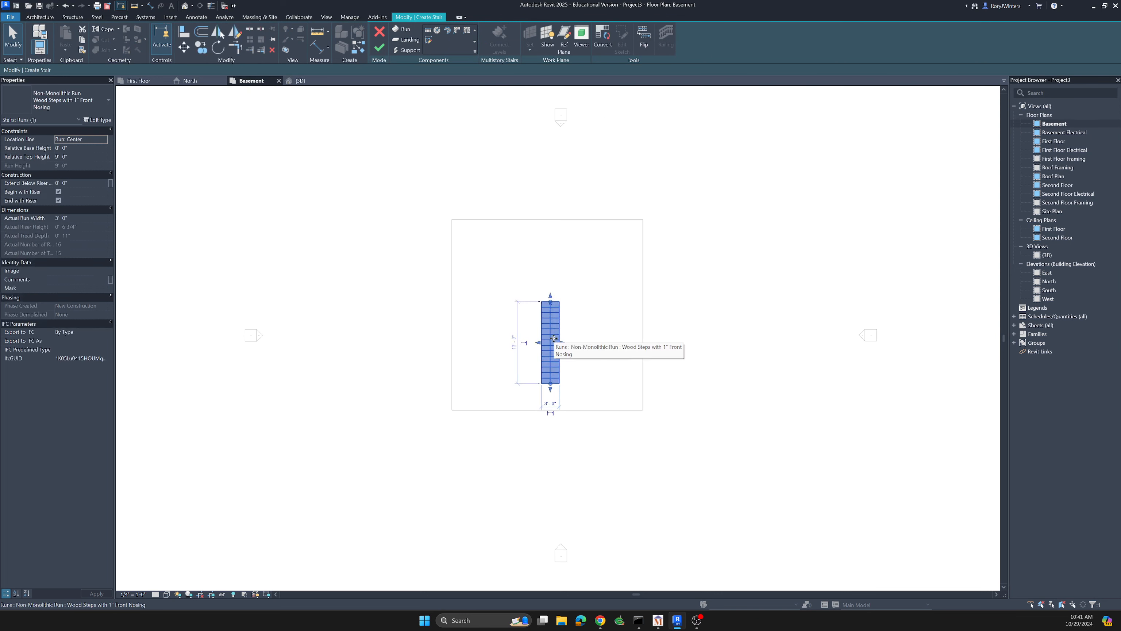
{"action": "key", "text": "Right"}
{"action": "key", "text": "Right"}
{"action": "key", "text": "Right"}
{"action": "key", "text": "Right"}
{"action": "key", "text": "Right"}
{"action": "key", "text": "Right"}
{"action": "key", "text": "Right"}
{"action": "key", "text": "Right"}
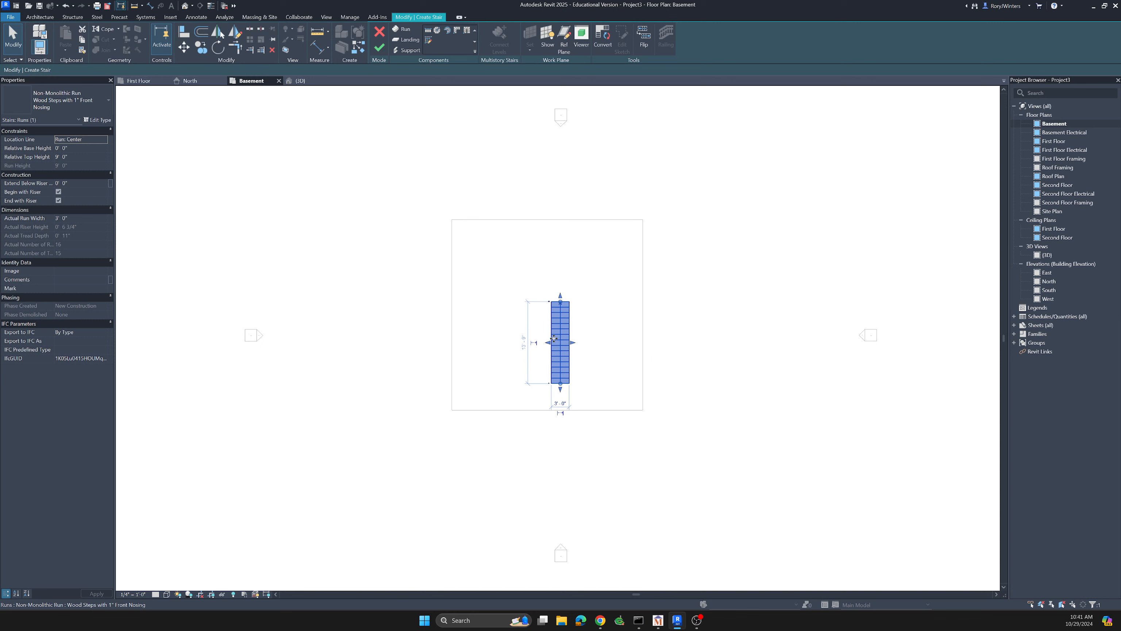
{"action": "key", "text": "Right"}
{"action": "key", "text": "Right"}
{"action": "key", "text": "Right"}
{"action": "key", "text": "Right"}
{"action": "key", "text": "Right"}
{"action": "key", "text": "Right"}
{"action": "key", "text": "Right"}
{"action": "key", "text": "Right"}
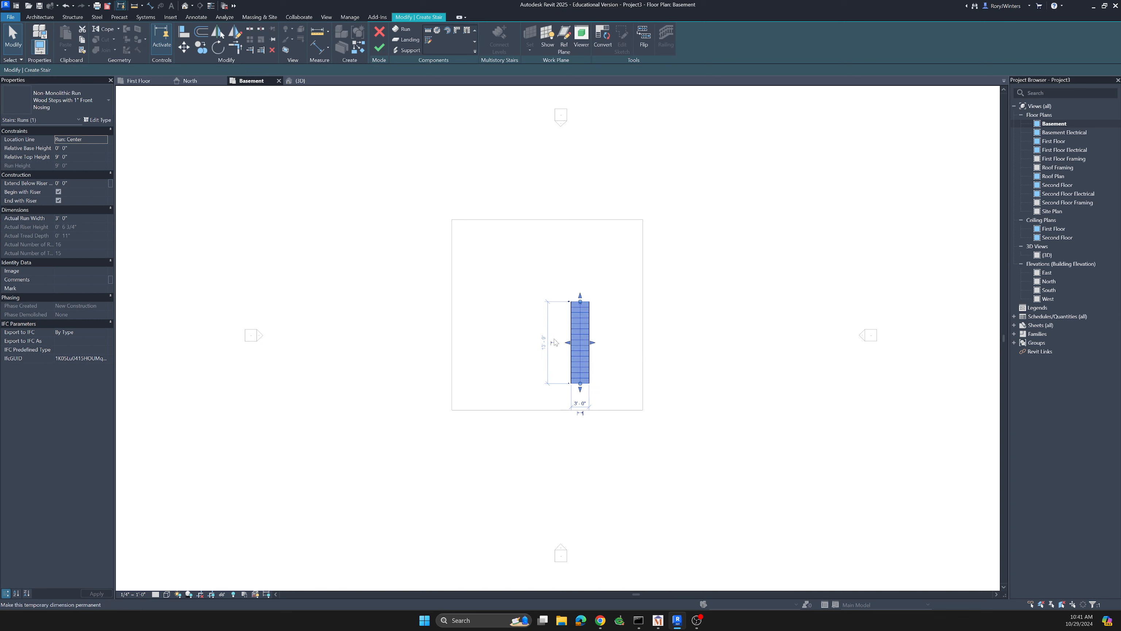
{"action": "key", "text": "Right"}
{"action": "key", "text": "Right"}
{"action": "key", "text": "Right"}
{"action": "key", "text": "Right"}
{"action": "key", "text": "Right"}
{"action": "key", "text": "Right"}
{"action": "key", "text": "Right"}
{"action": "key", "text": "Right"}
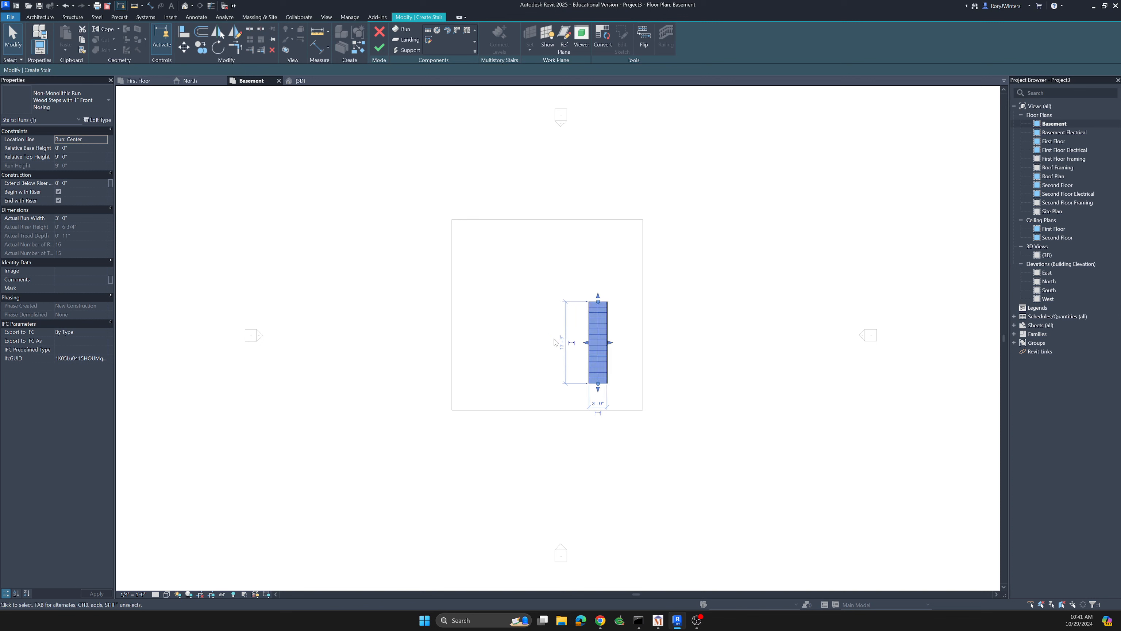
{"action": "key", "text": "Right"}
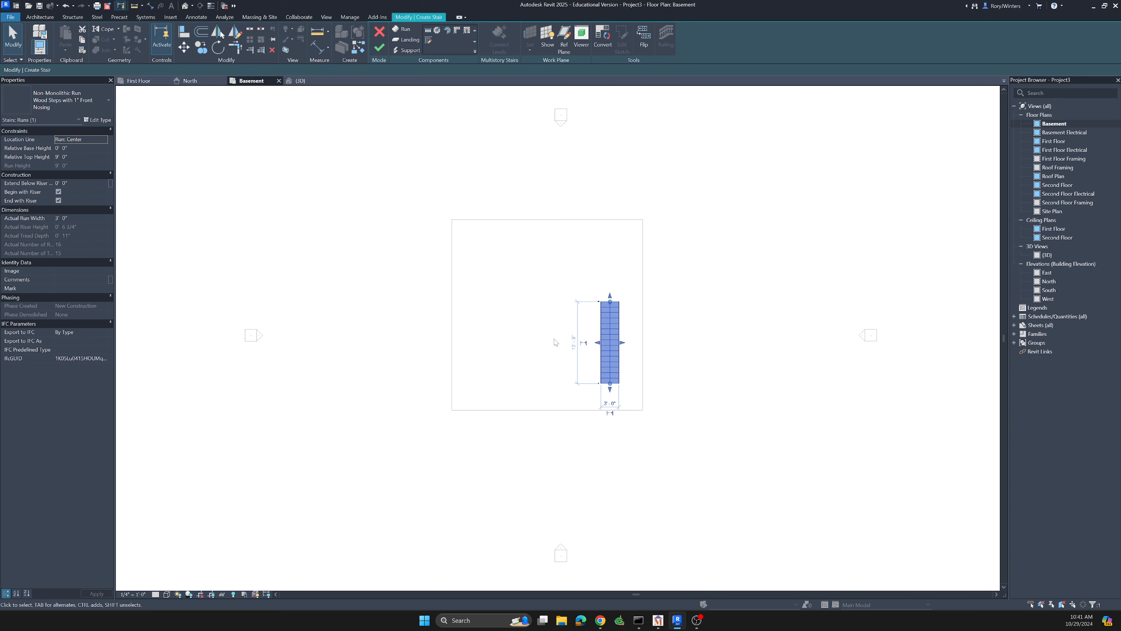
{"action": "left_click", "coordinate": [379, 47]}
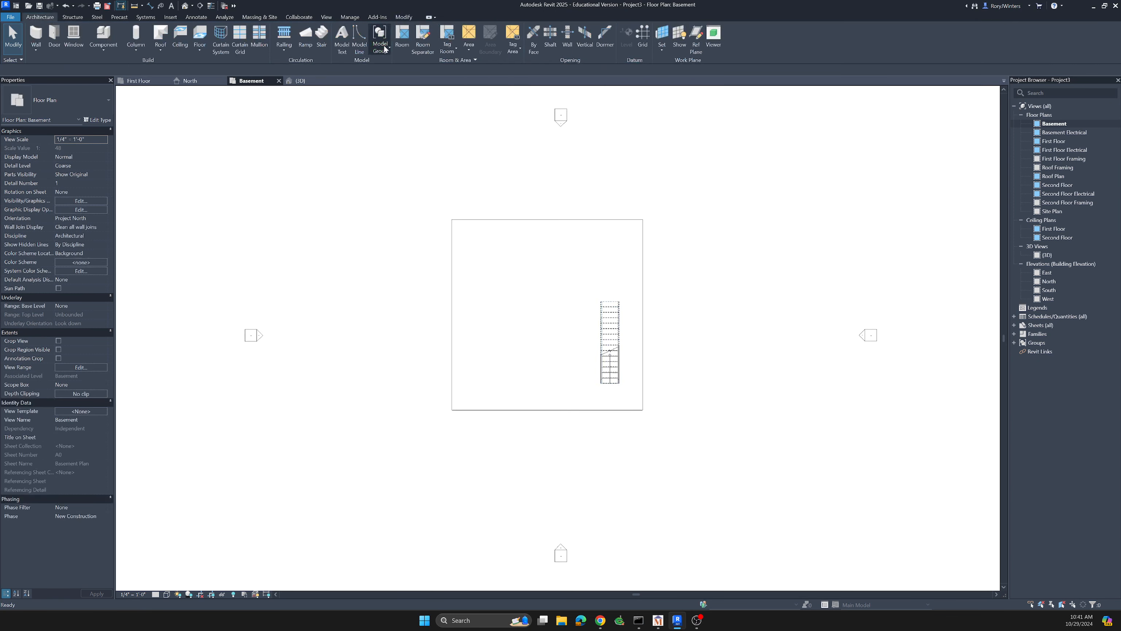
{"action": "left_click", "coordinate": [300, 80]}
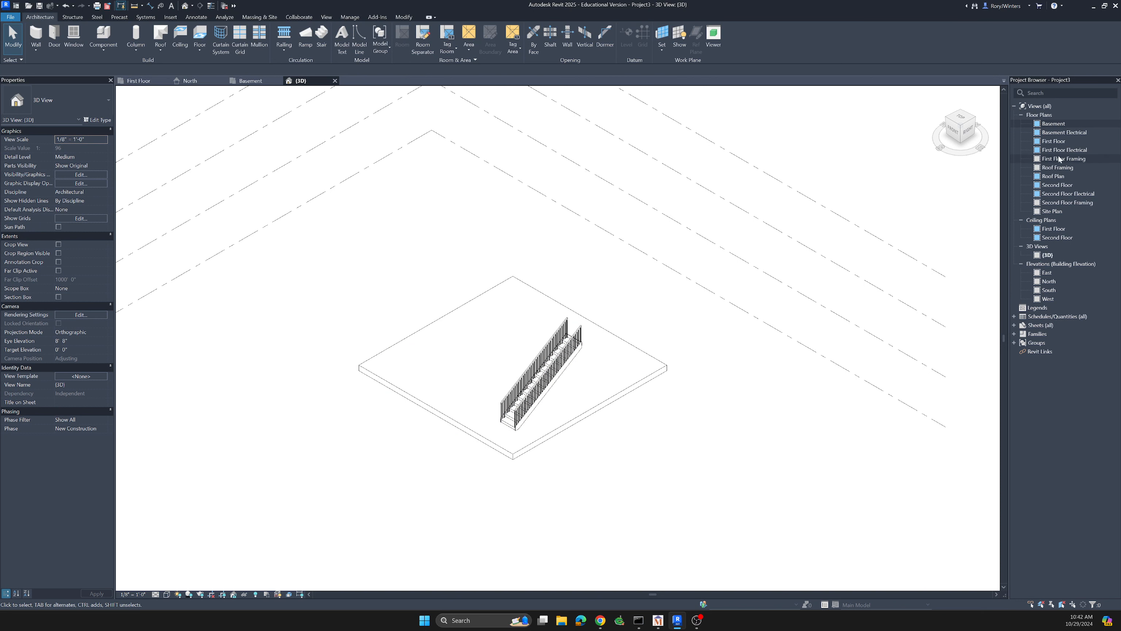
In the First Floor plan, set the view range's View Depth level to Unlimited
{"action": "double_click", "coordinate": [1051, 142]}
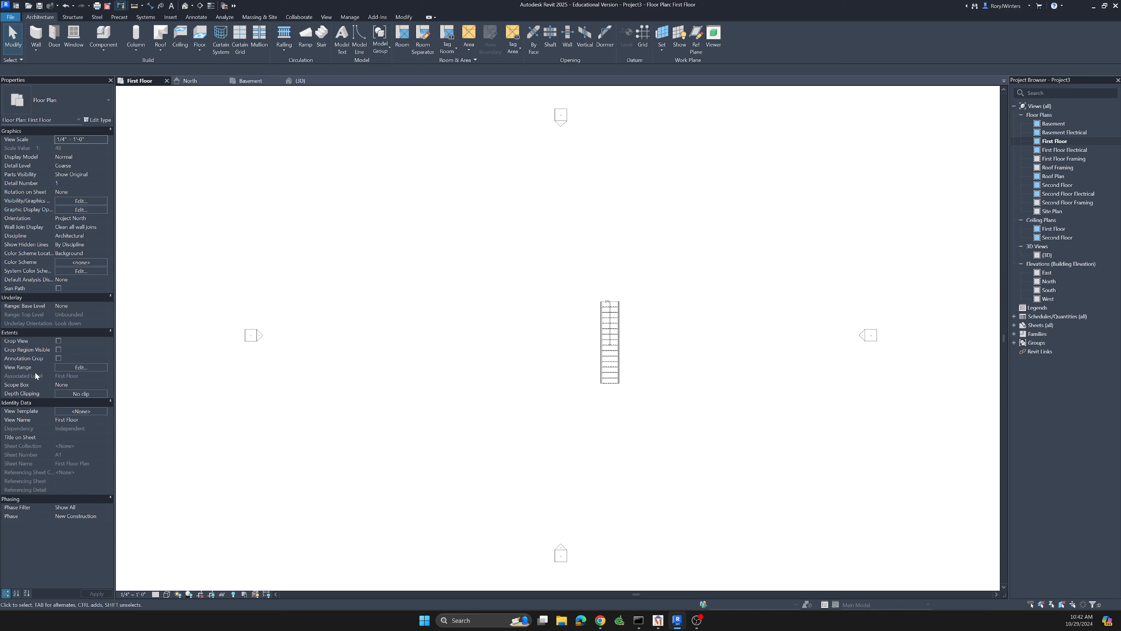
{"action": "left_click", "coordinate": [74, 367]}
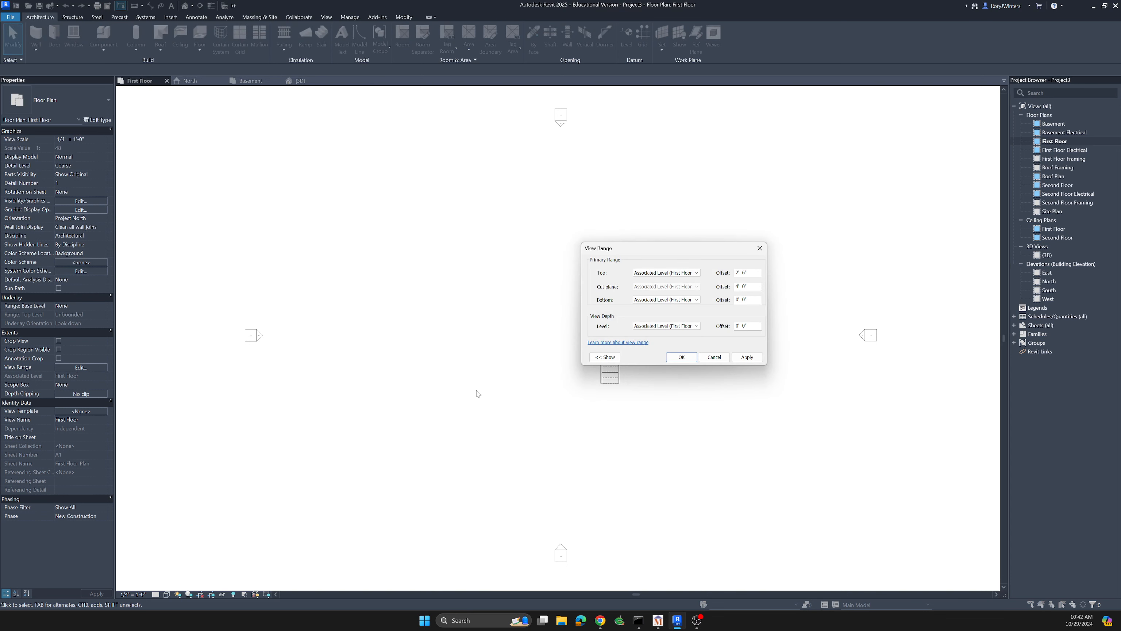
{"action": "left_click", "coordinate": [667, 325]}
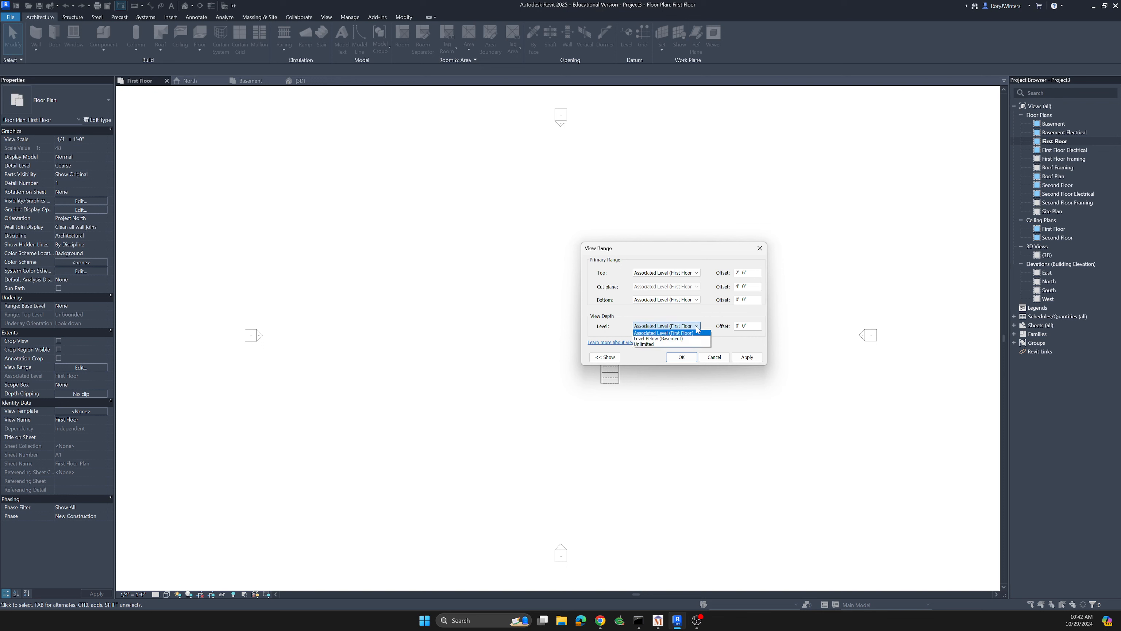
{"action": "left_click", "coordinate": [652, 344]}
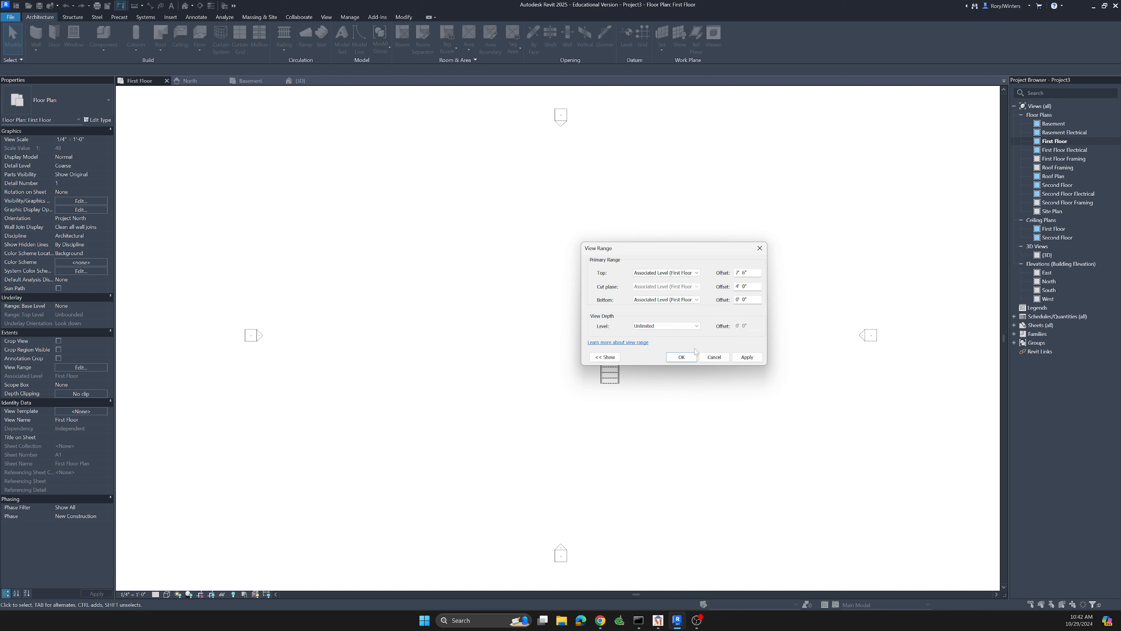
{"action": "left_click", "coordinate": [746, 357]}
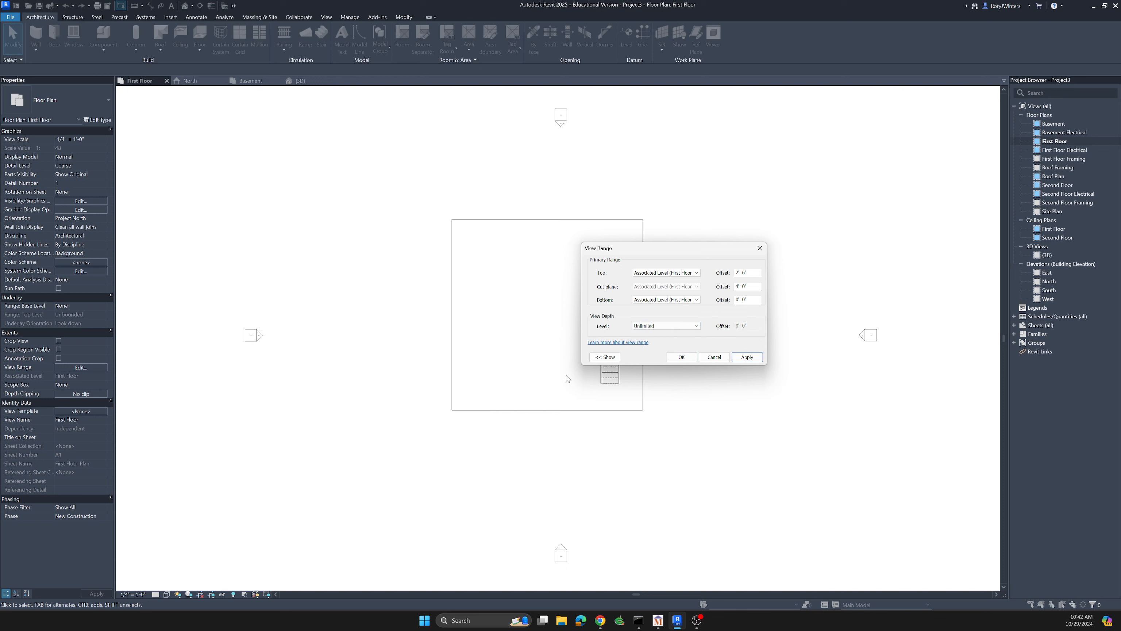
{"action": "left_click", "coordinate": [682, 357]}
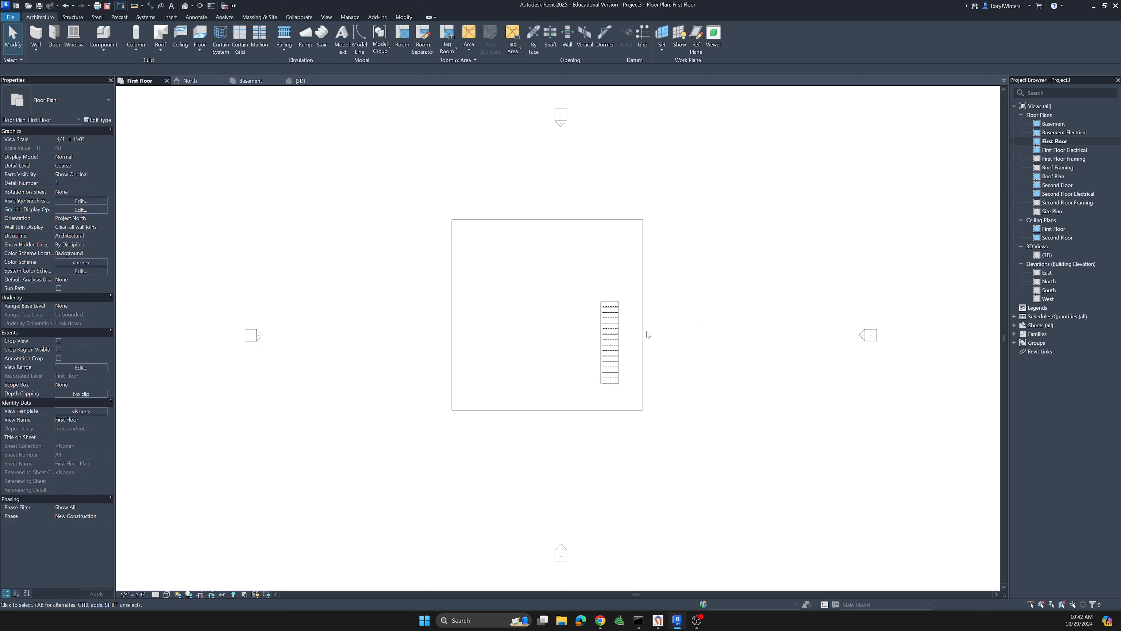
Create a rectangular Generic 12" floor on First Floor, tracing the 32' by 32' basement slab corner to corner, and show it in 3D
{"action": "left_click", "coordinate": [198, 38]}
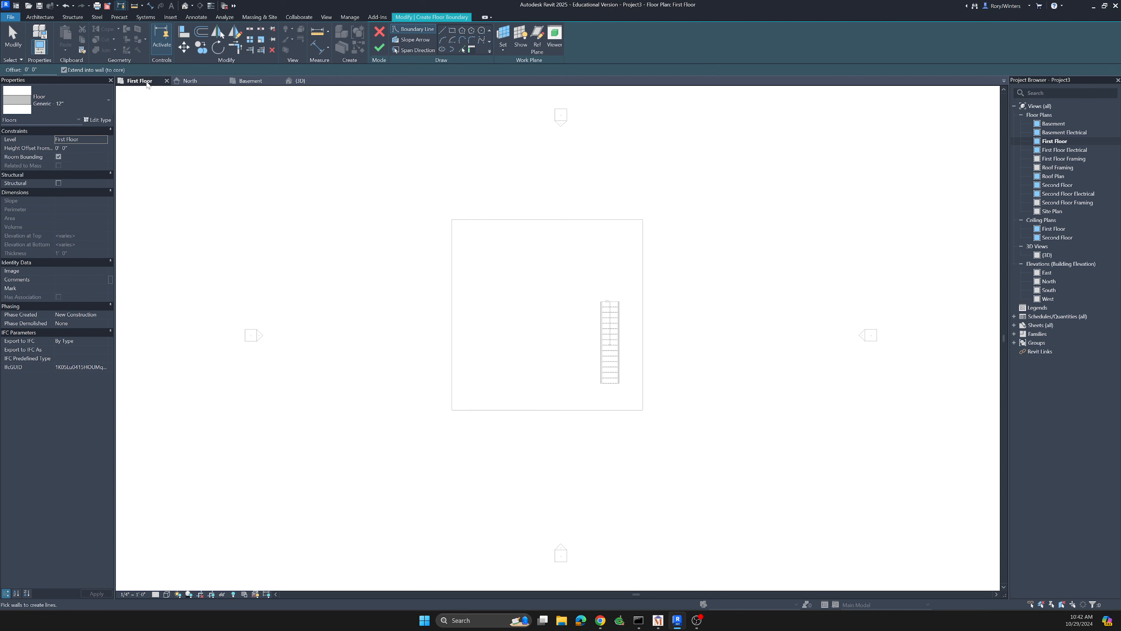
{"action": "left_click", "coordinate": [453, 30]}
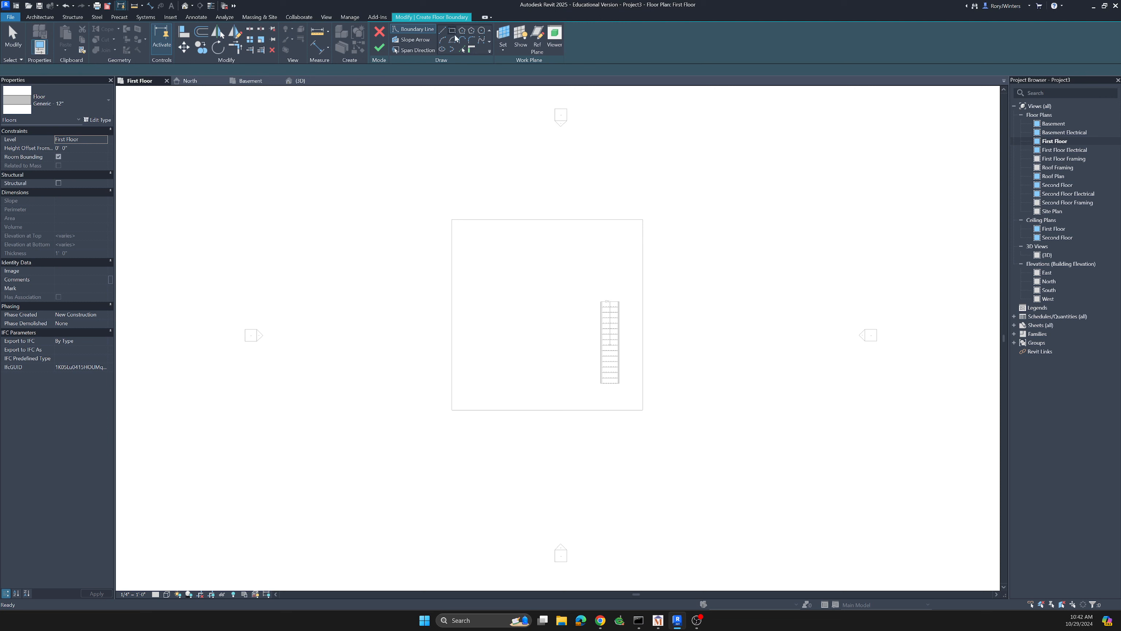
{"action": "left_click", "coordinate": [450, 220]}
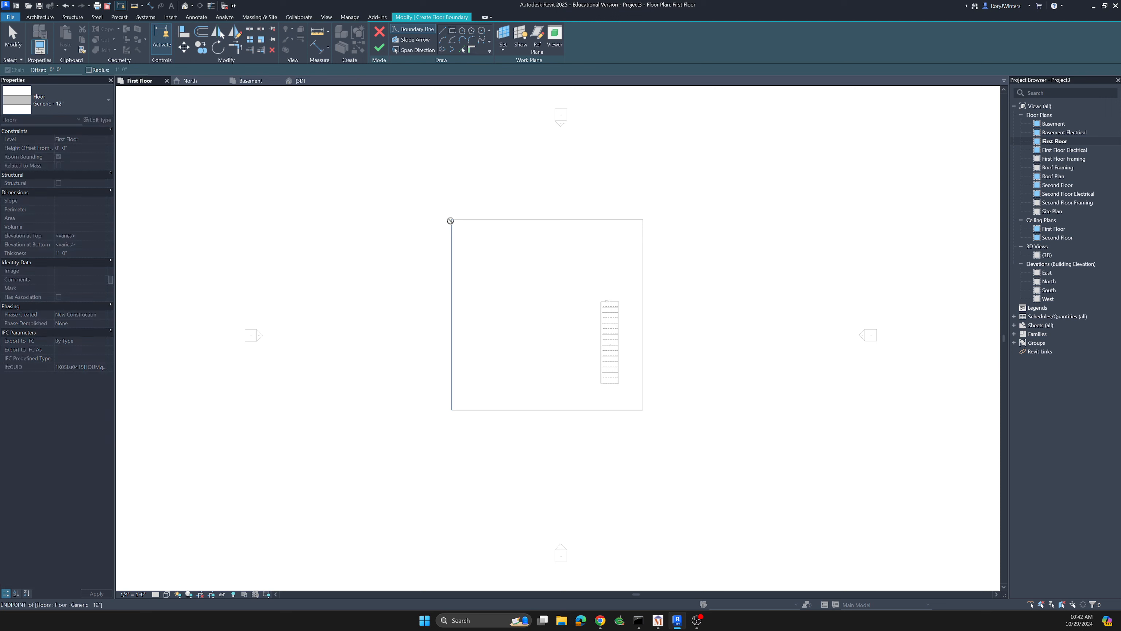
{"action": "left_click", "coordinate": [642, 410]}
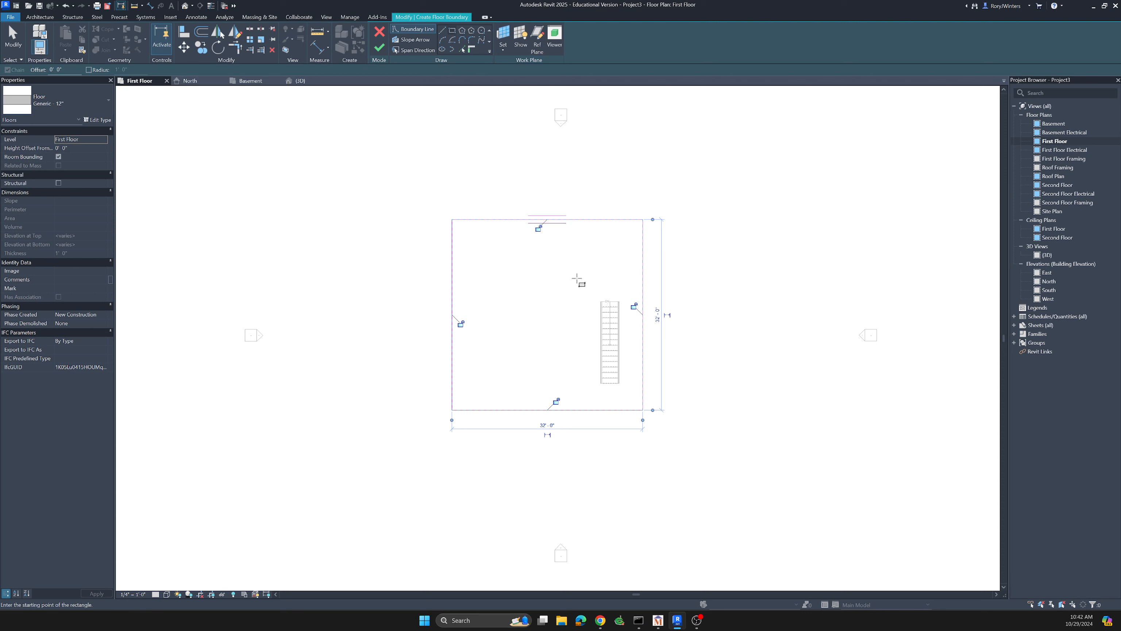
{"action": "left_click", "coordinate": [378, 49]}
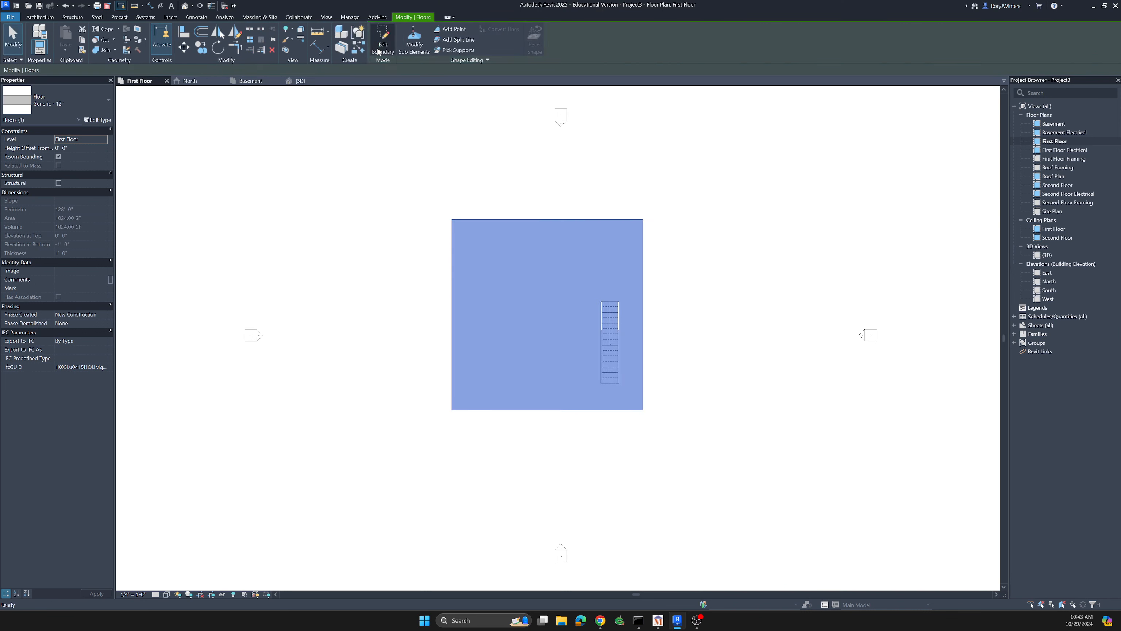
{"action": "left_click", "coordinate": [304, 82]}
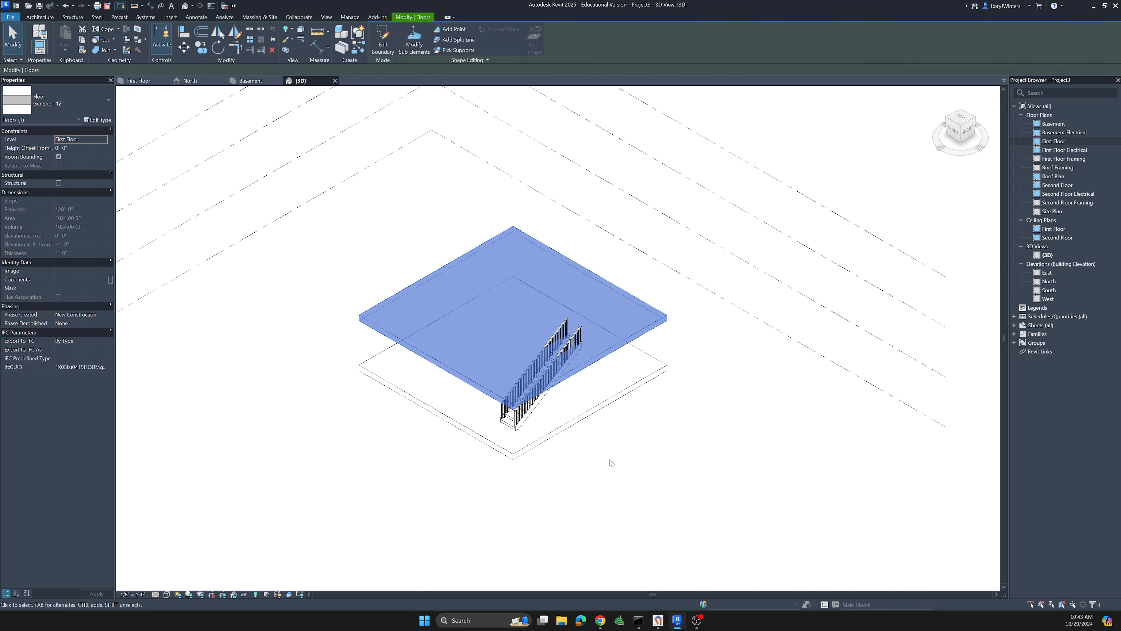
{"action": "middle_click_drag", "start_coordinate": [616, 437], "coordinate": [692, 435], "text": "shift"}
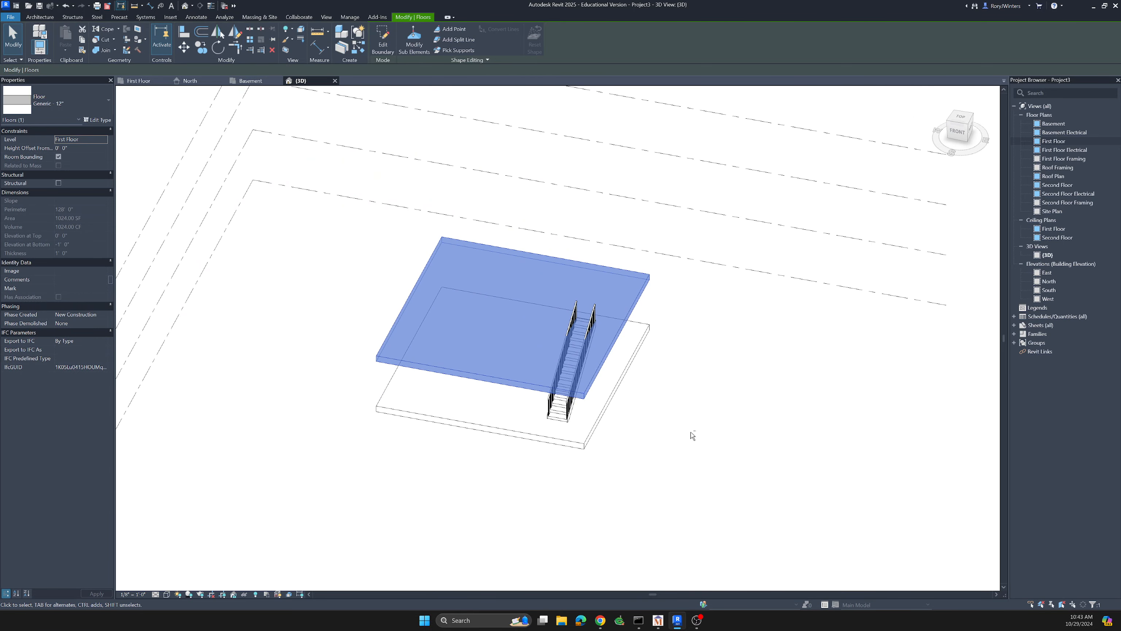
Add a rectangular opening about 3' by 8' 2" over the stair's upper part to the First Floor slab's boundary, and inspect it in 3D
{"action": "left_click", "coordinate": [146, 81]}
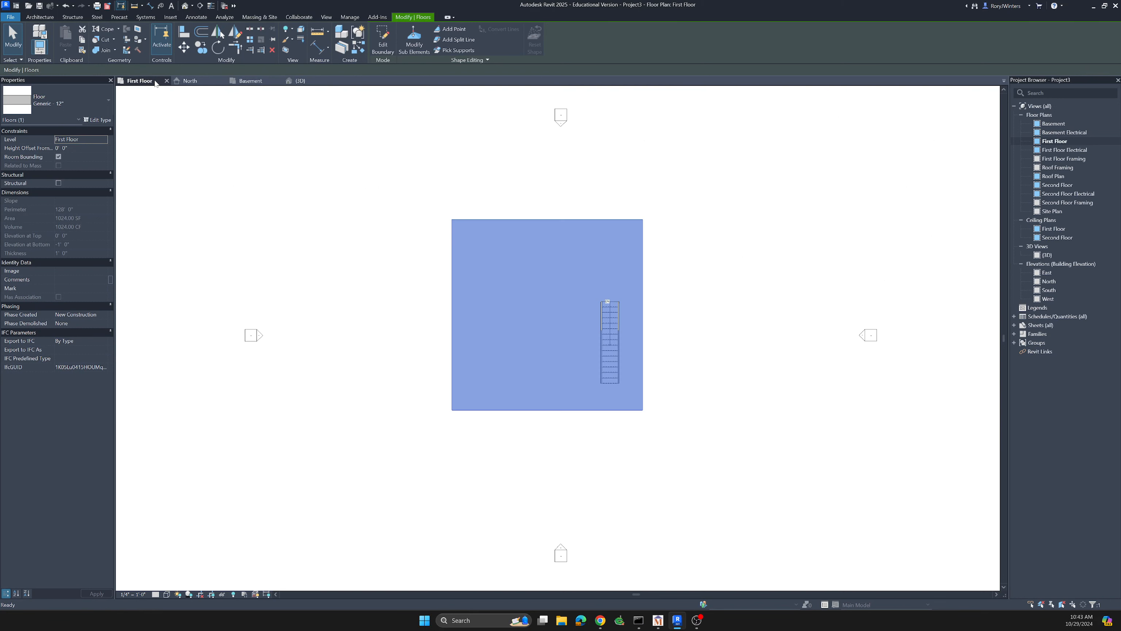
{"action": "double_click", "coordinate": [535, 221]}
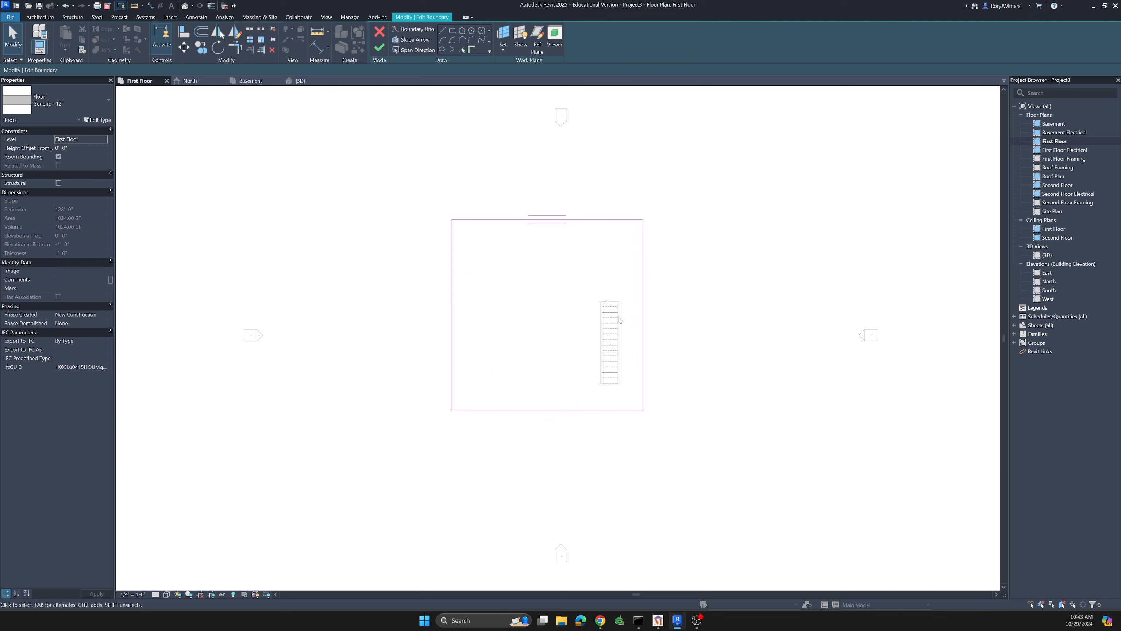
{"action": "left_click", "coordinate": [451, 31]}
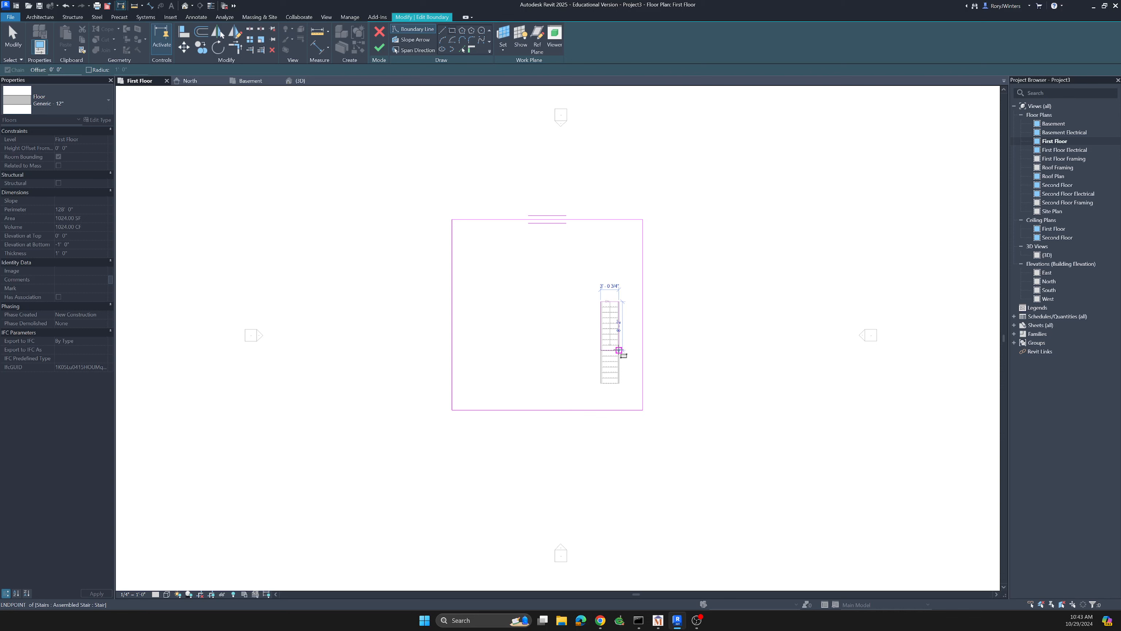
{"action": "left_click", "coordinate": [619, 350]}
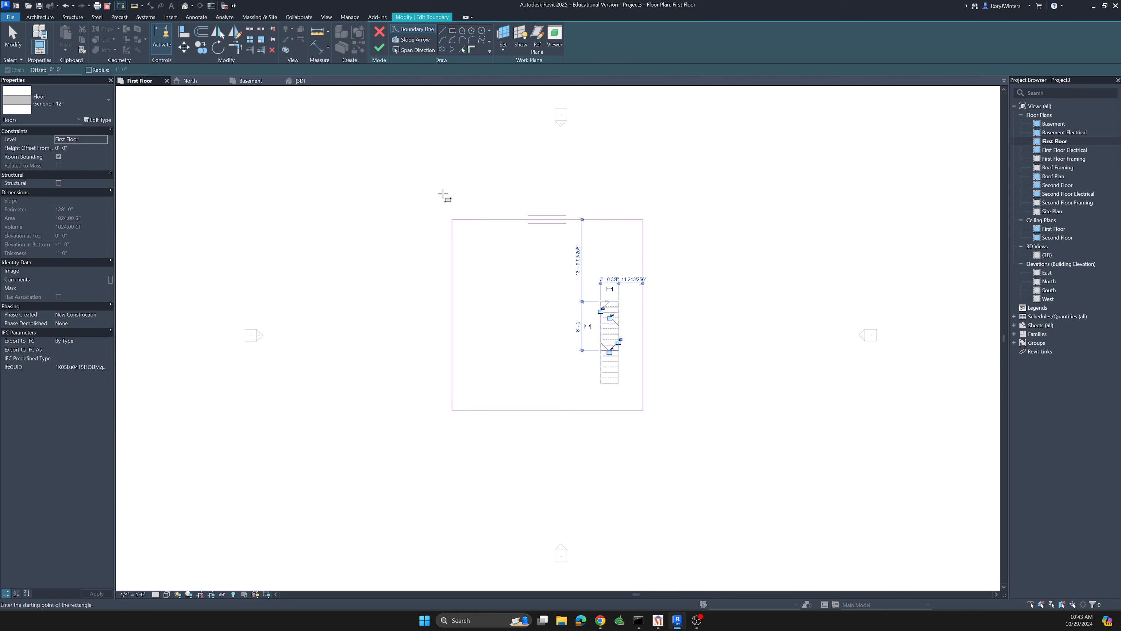
{"action": "left_click", "coordinate": [379, 48]}
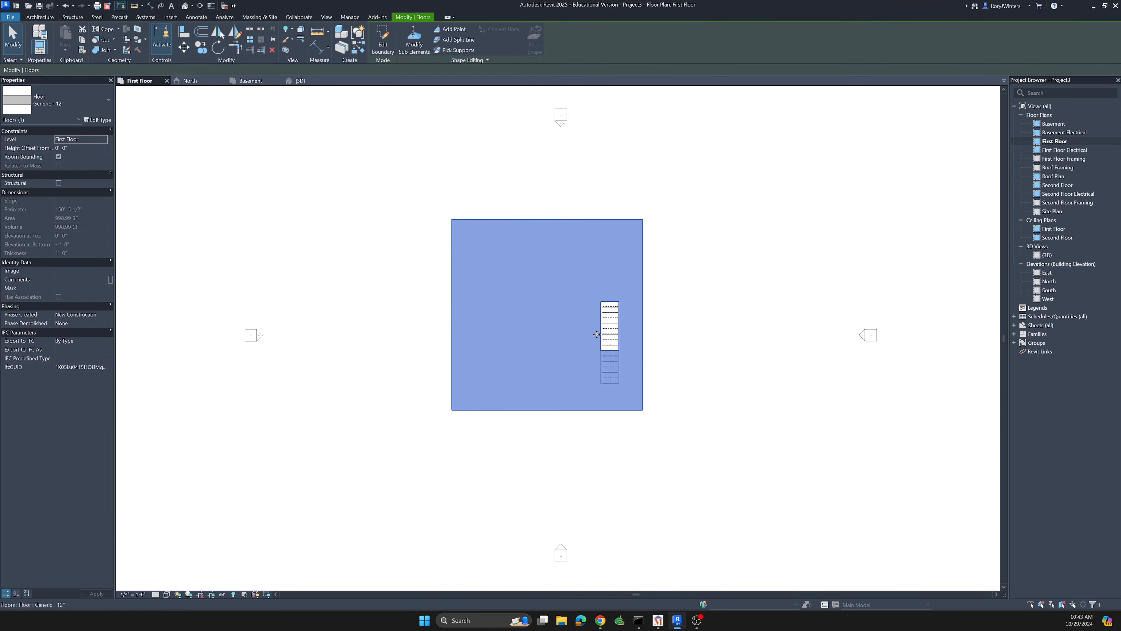
{"action": "left_click", "coordinate": [300, 81]}
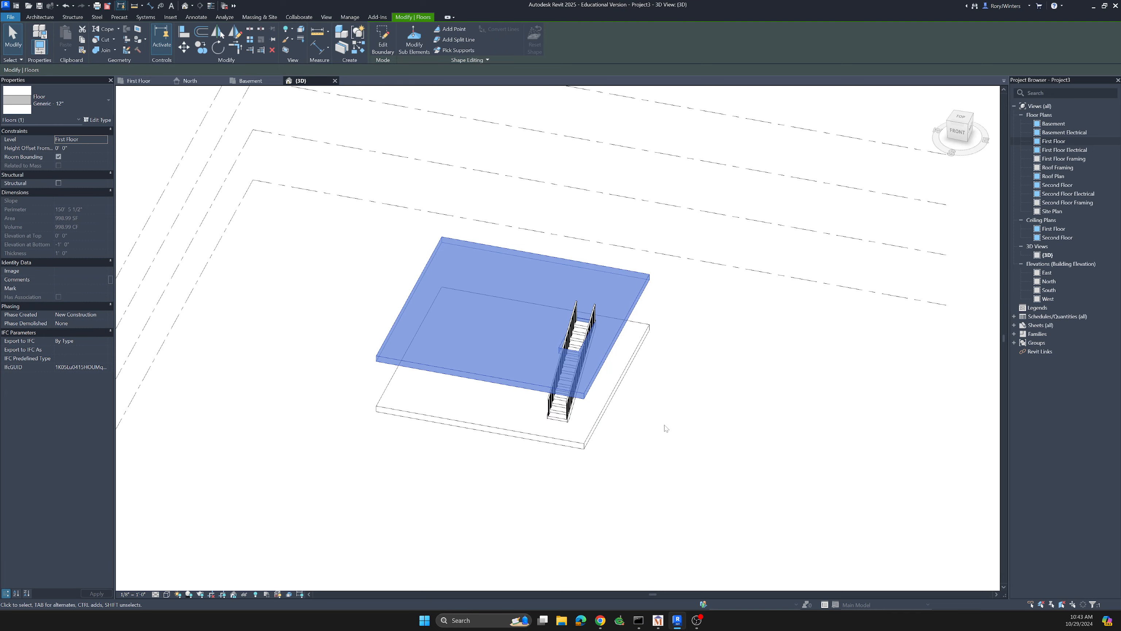
{"action": "middle_click_drag", "start_coordinate": [676, 421], "coordinate": [505, 330], "text": "shift"}
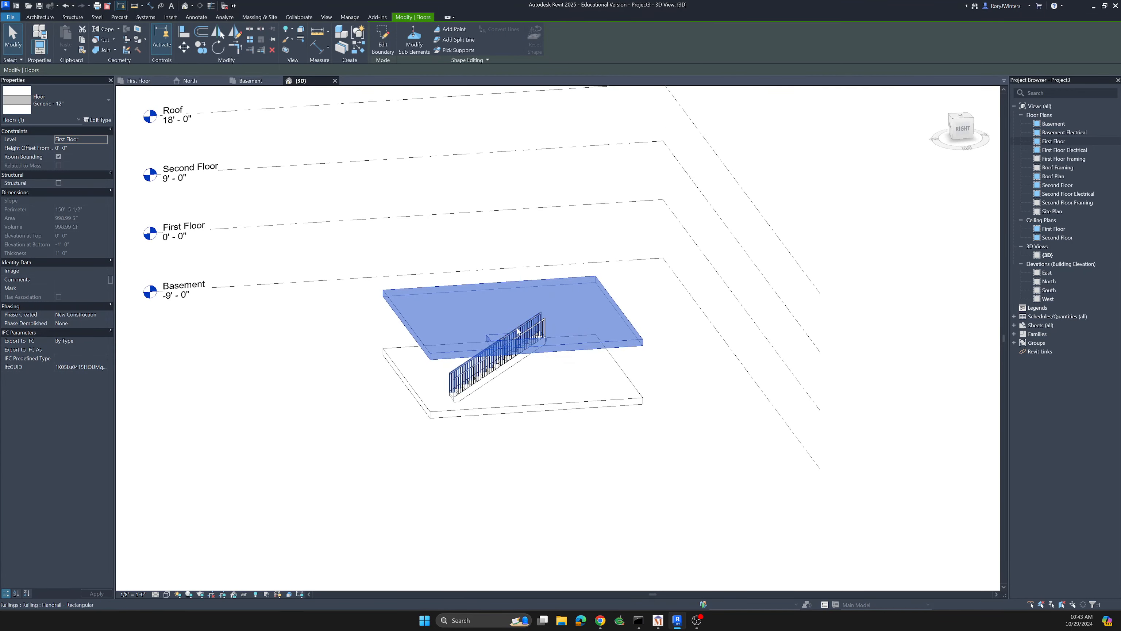
{"action": "scroll", "coordinate": [560, 413], "scroll_direction": "up", "scroll_amount": 4}
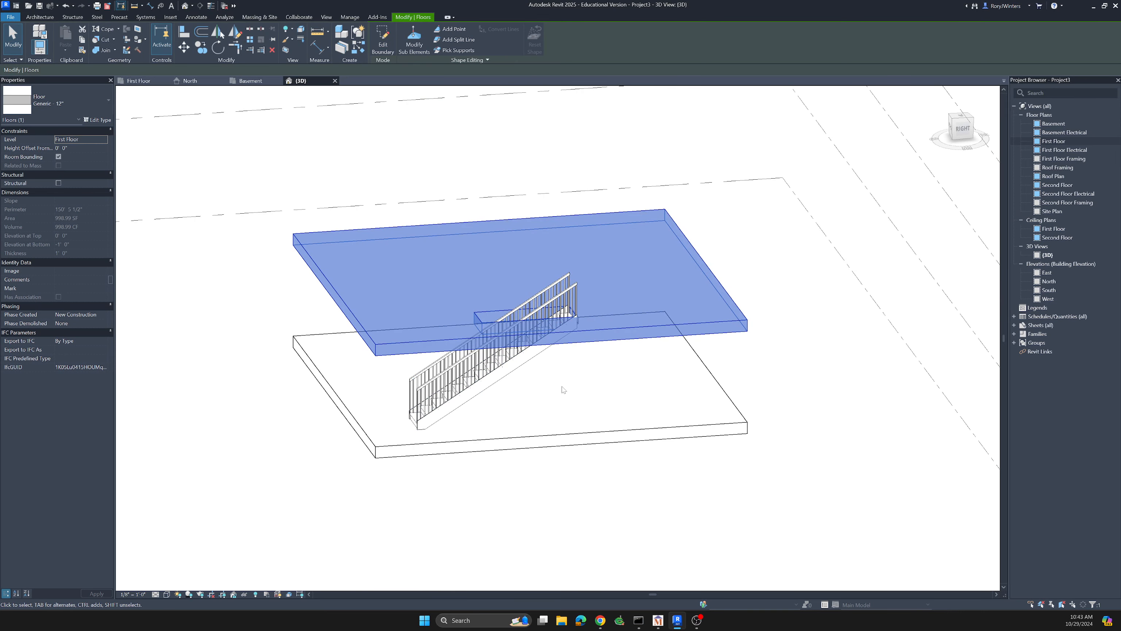
{"action": "key", "text": "Escape"}
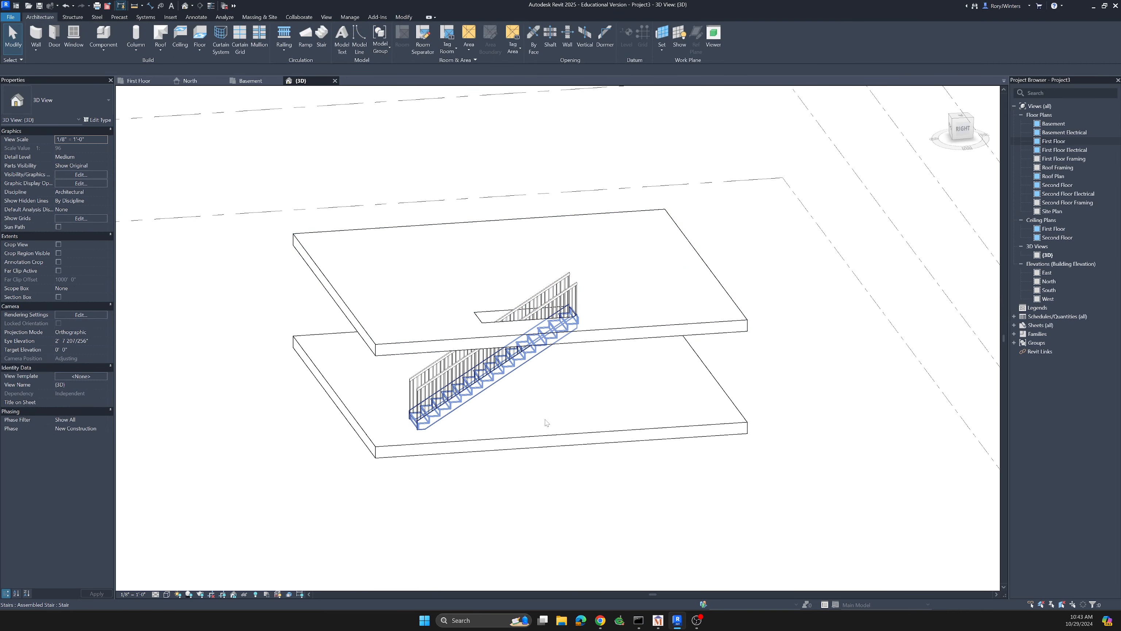
{"action": "middle_click_drag", "start_coordinate": [519, 414], "coordinate": [707, 423], "text": "shift"}
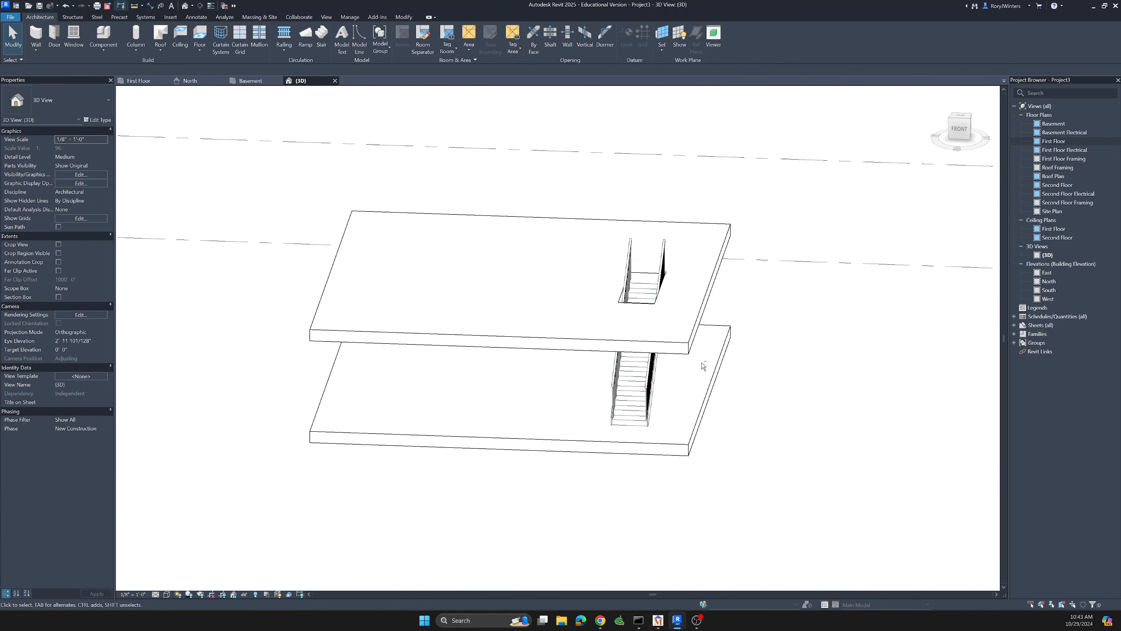
Turn on the 3D view's section box and pull its east face inward to cut the slabs through the stair
{"action": "middle_click_drag", "start_coordinate": [703, 365], "coordinate": [616, 408], "text": "shift"}
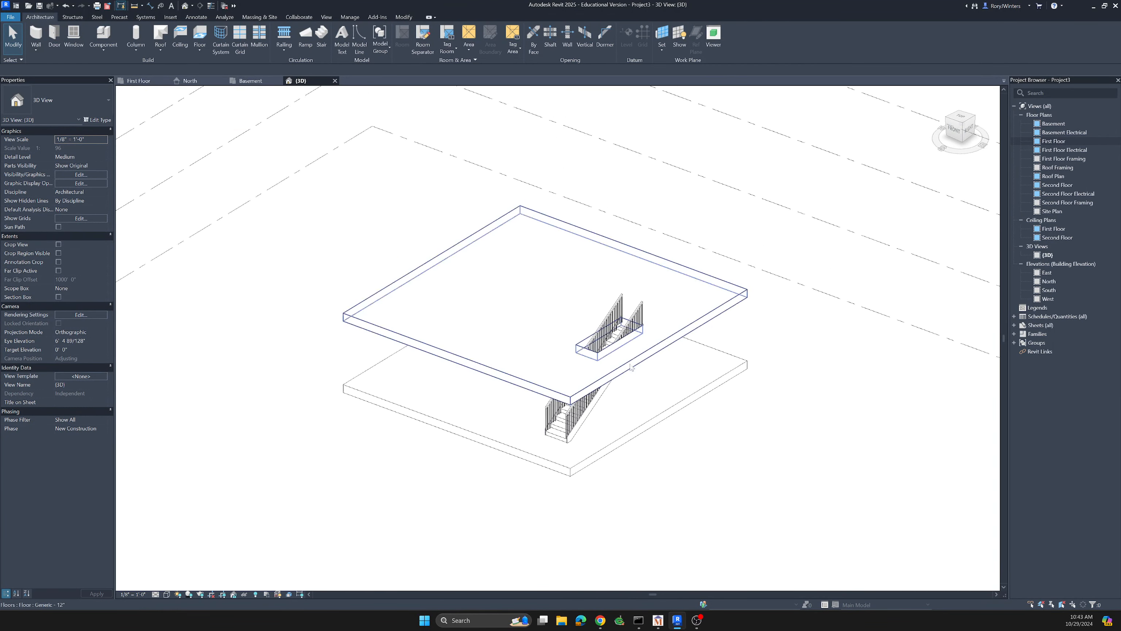
{"action": "scroll", "coordinate": [631, 366], "scroll_direction": "down", "scroll_amount": 2}
{"action": "scroll", "coordinate": [658, 433], "scroll_direction": "up", "scroll_amount": 2}
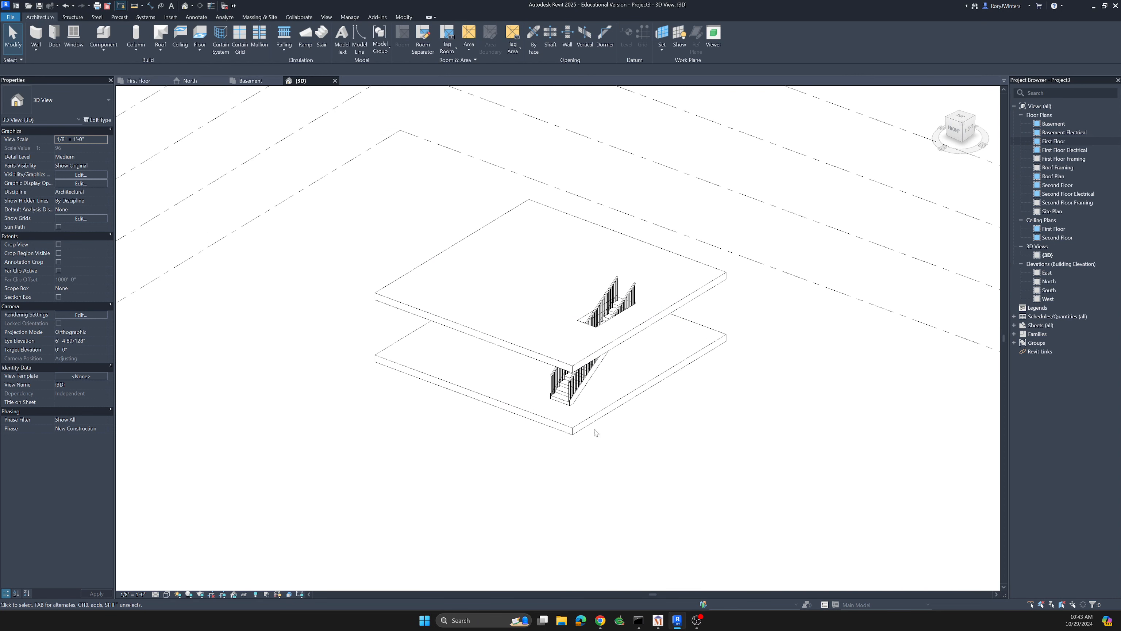
{"action": "left_click", "coordinate": [58, 297]}
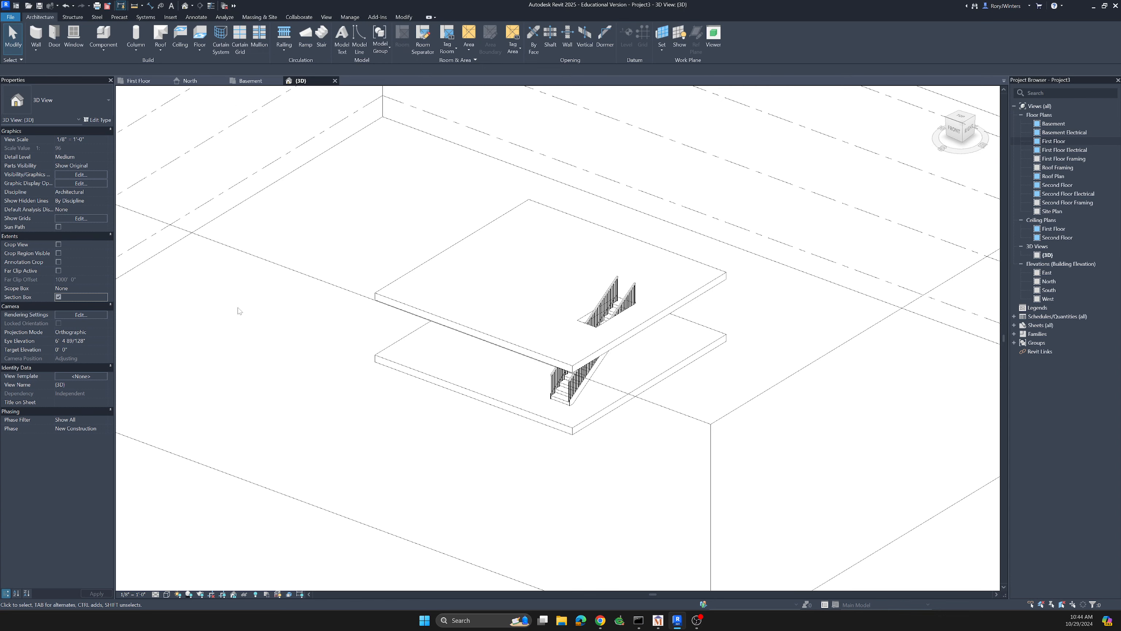
{"action": "scroll", "coordinate": [451, 264], "scroll_direction": "down", "scroll_amount": 5}
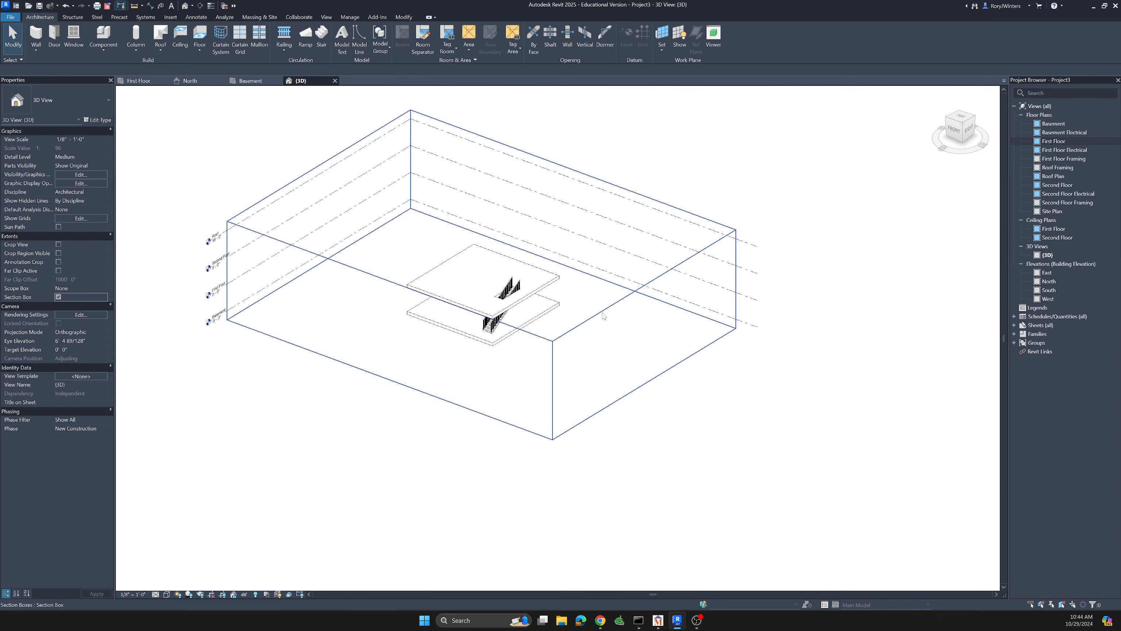
{"action": "left_click", "coordinate": [602, 311]}
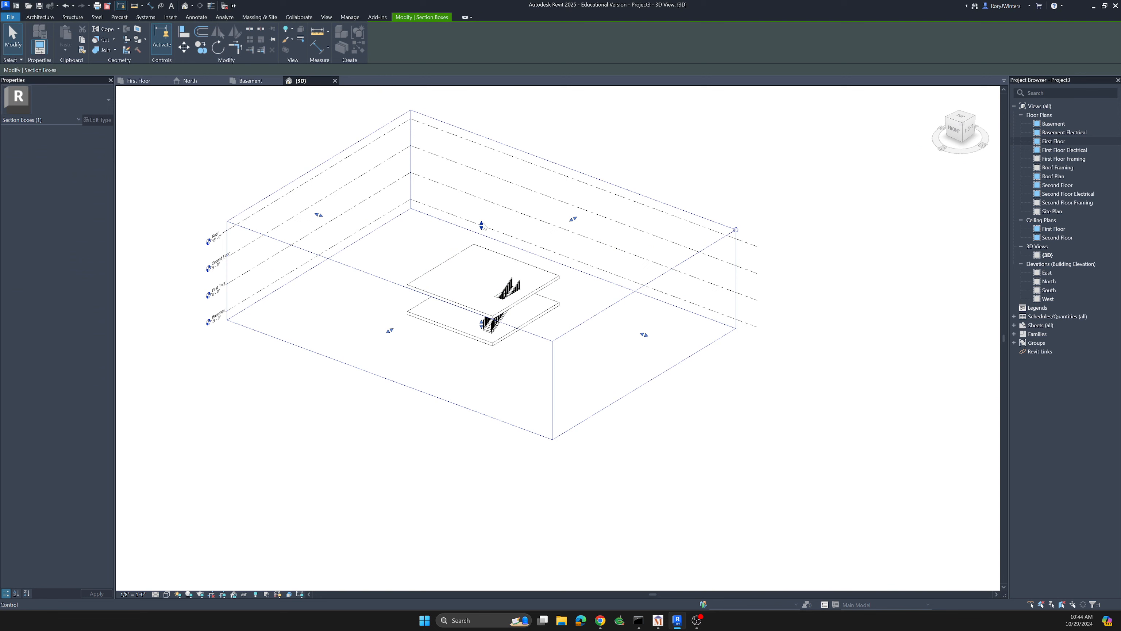
{"action": "mouse_move", "coordinate": [481, 225]}
{"action": "left_mouse_down"}
{"action": "mouse_move", "coordinate": [483, 299]}
{"action": "mouse_move", "coordinate": [481, 227]}
{"action": "left_mouse_up"}
{"action": "left_click_drag", "start_coordinate": [645, 339], "coordinate": [507, 285]}
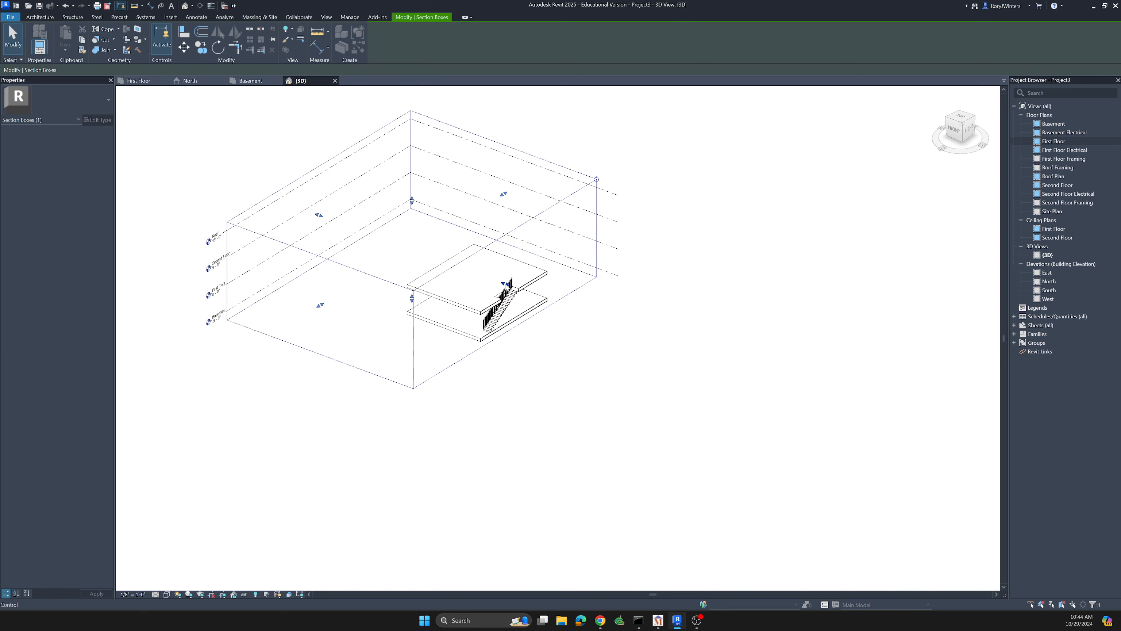
{"action": "middle_click_drag", "start_coordinate": [579, 363], "coordinate": [595, 343], "text": "shift"}
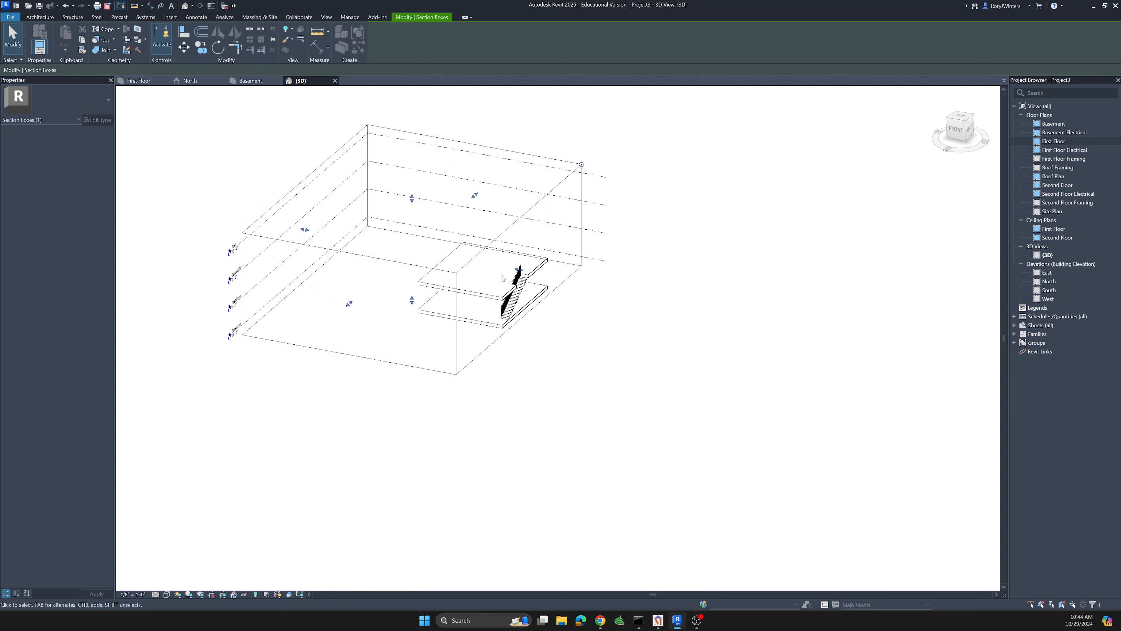
{"action": "key", "text": "Escape"}
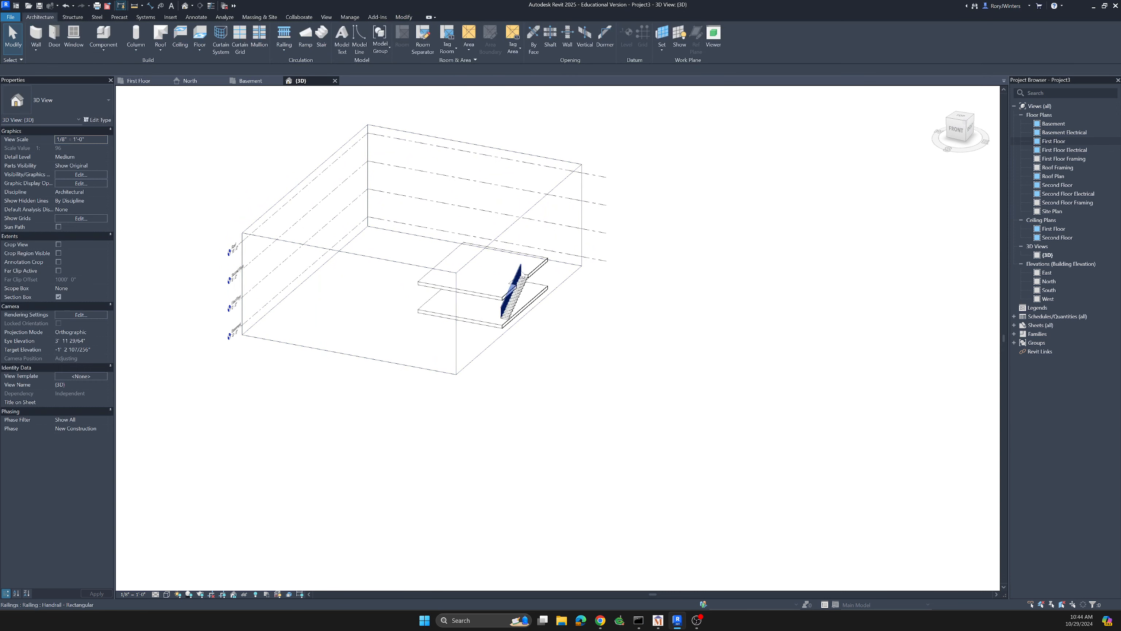
Move the section box's east face back out past the slabs and turn the section box off
{"action": "left_click", "coordinate": [492, 245]}
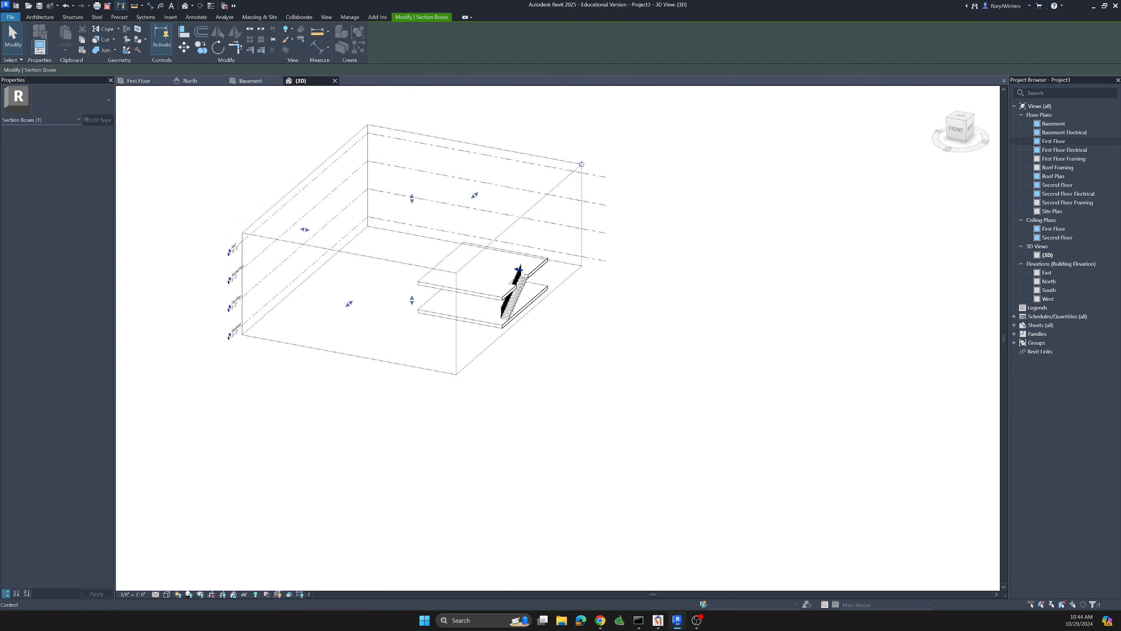
{"action": "left_click_drag", "start_coordinate": [518, 268], "coordinate": [623, 289]}
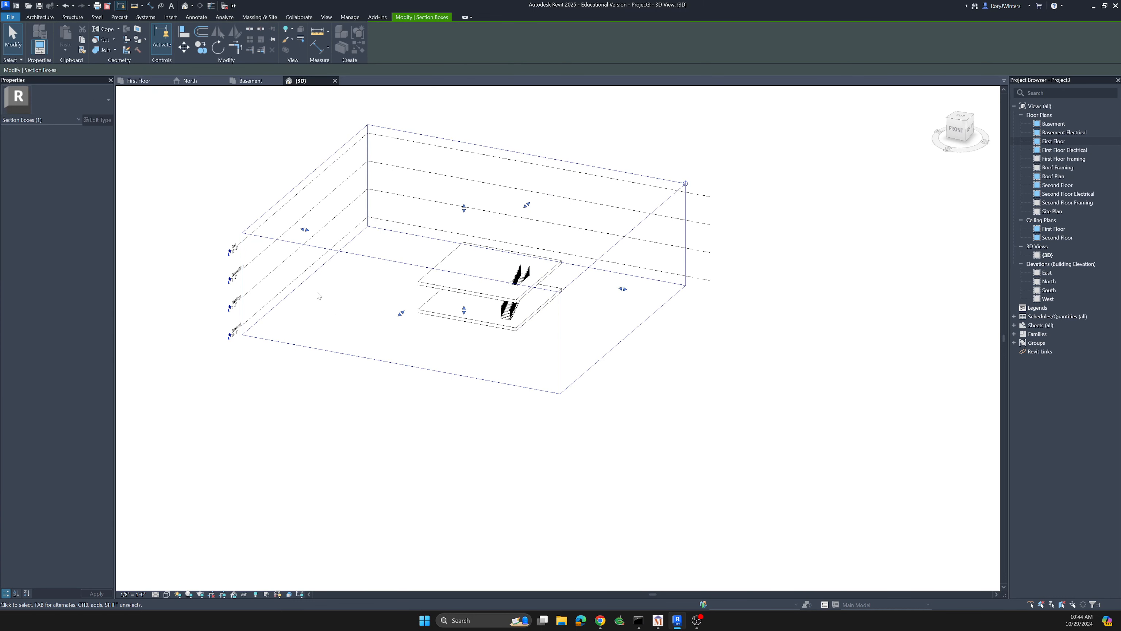
{"action": "left_click", "coordinate": [181, 273]}
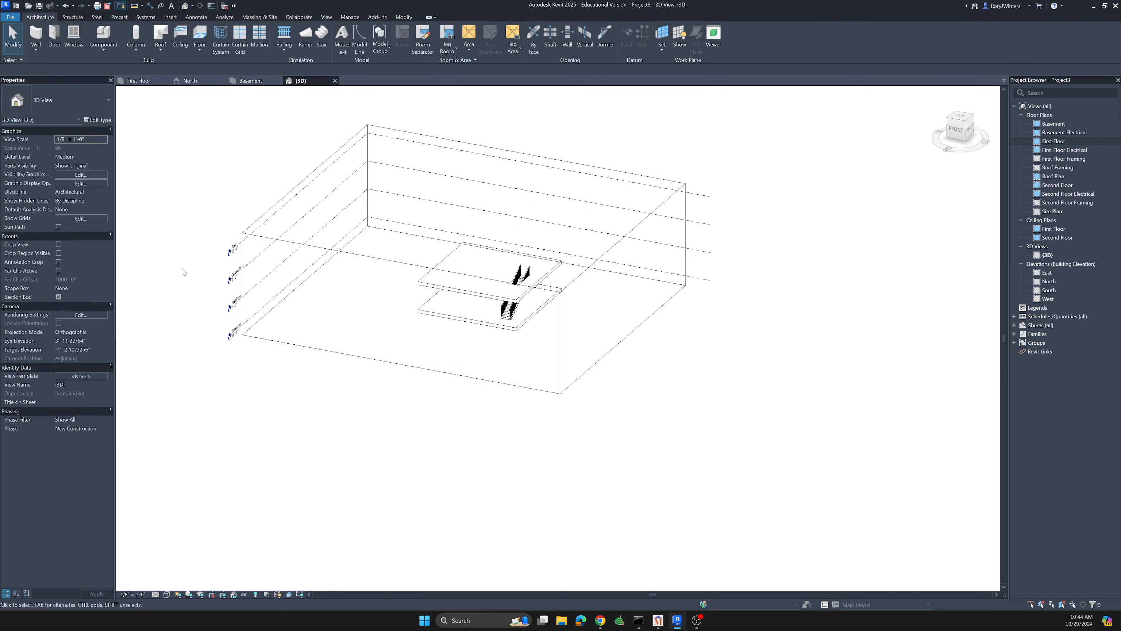
{"action": "left_click", "coordinate": [59, 296]}
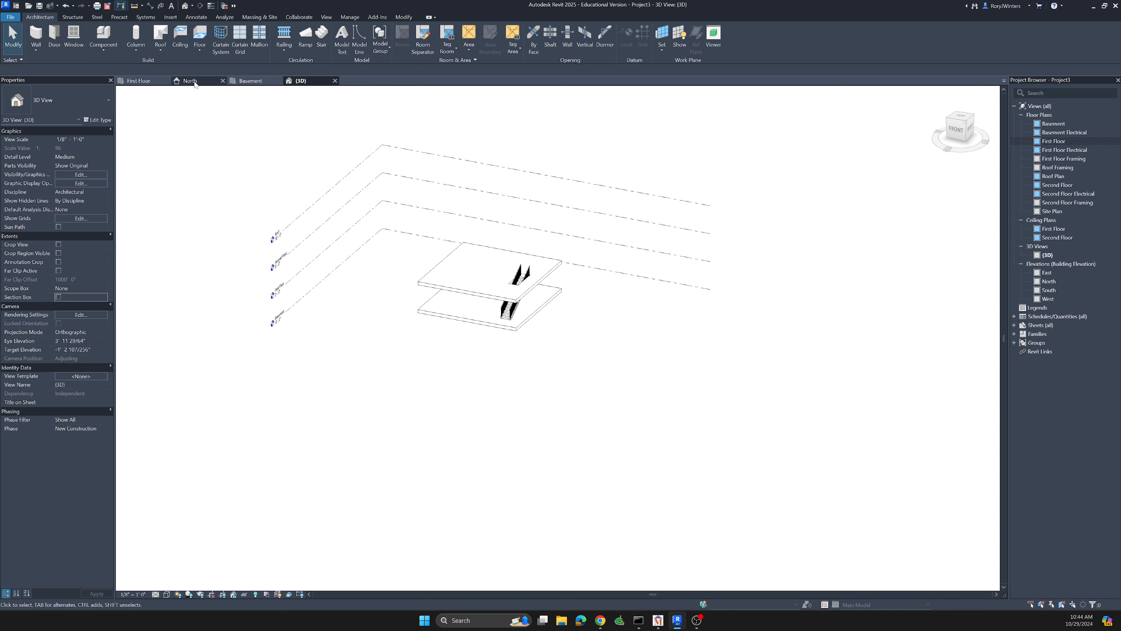
In the First Floor plan, draw a north-south building section through the middle of the stair, looking east
{"action": "left_click", "coordinate": [140, 81]}
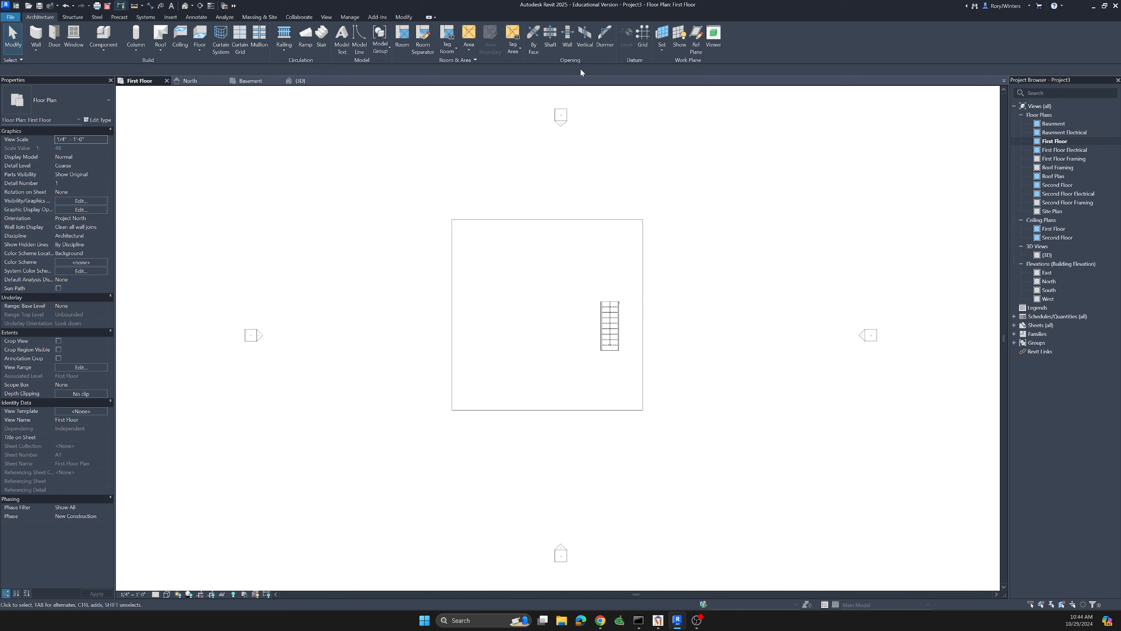
{"action": "left_click", "coordinate": [325, 17]}
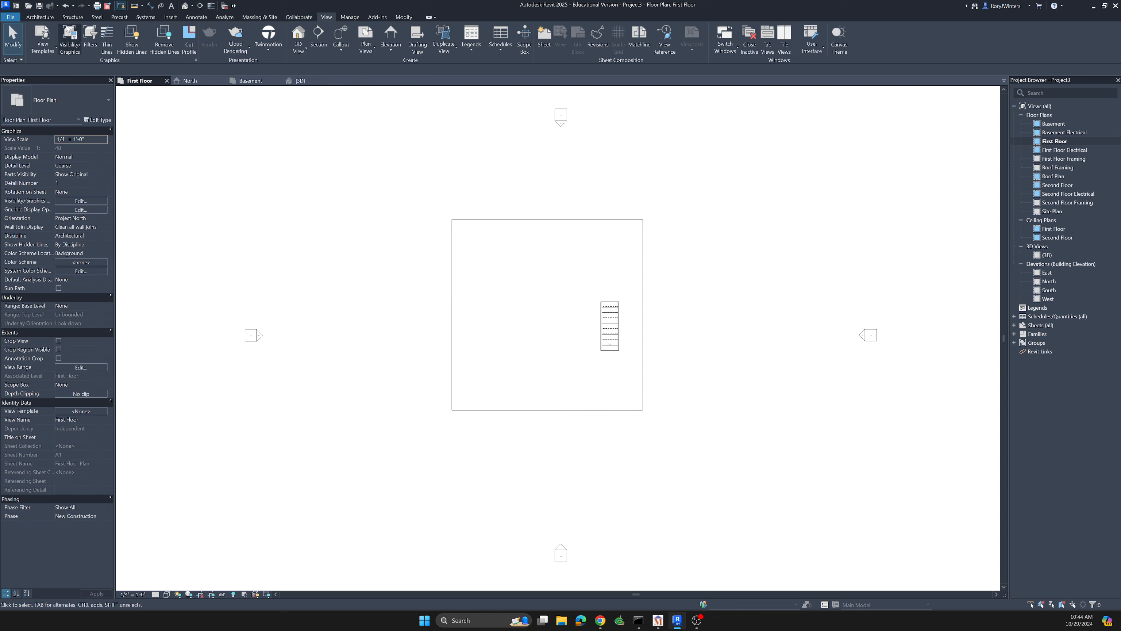
{"action": "left_click", "coordinate": [41, 17]}
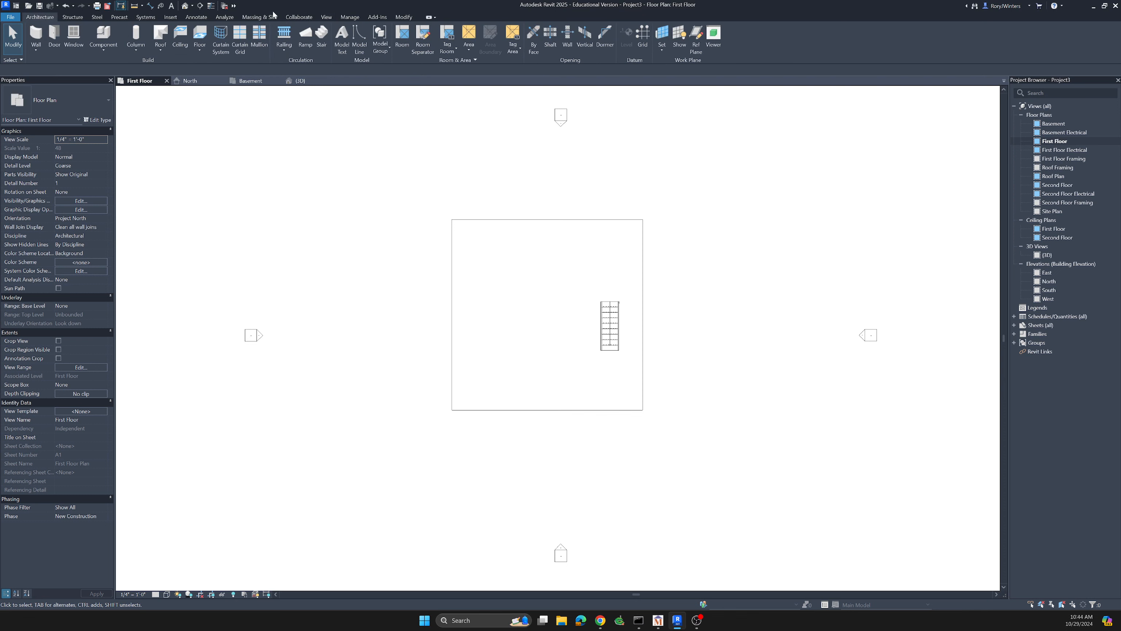
{"action": "left_click", "coordinate": [327, 18]}
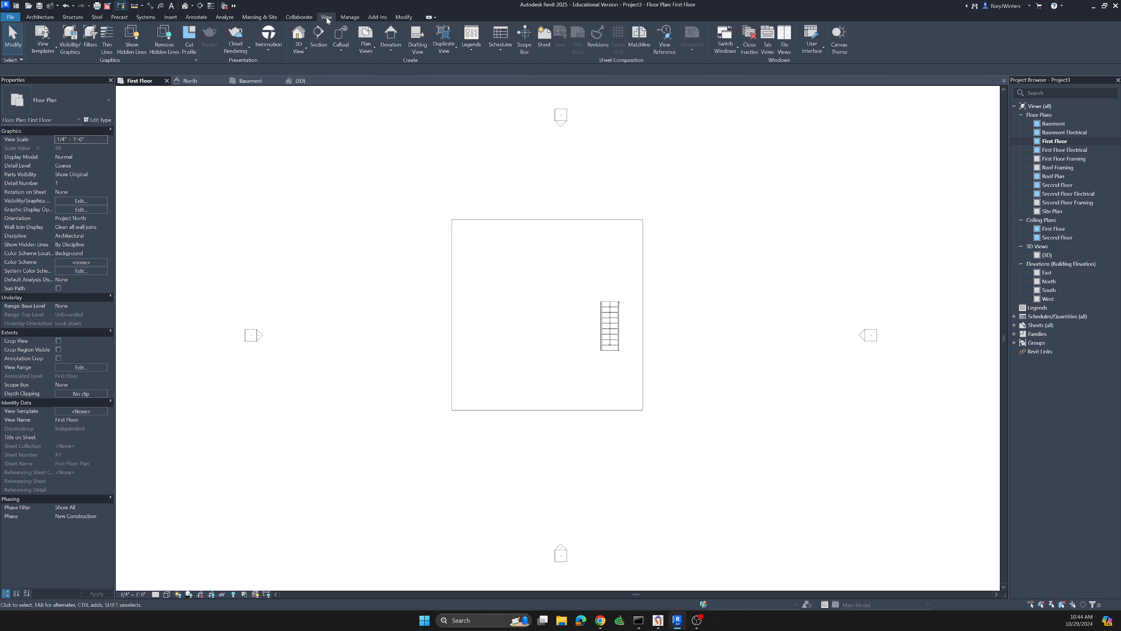
{"action": "left_click", "coordinate": [318, 38]}
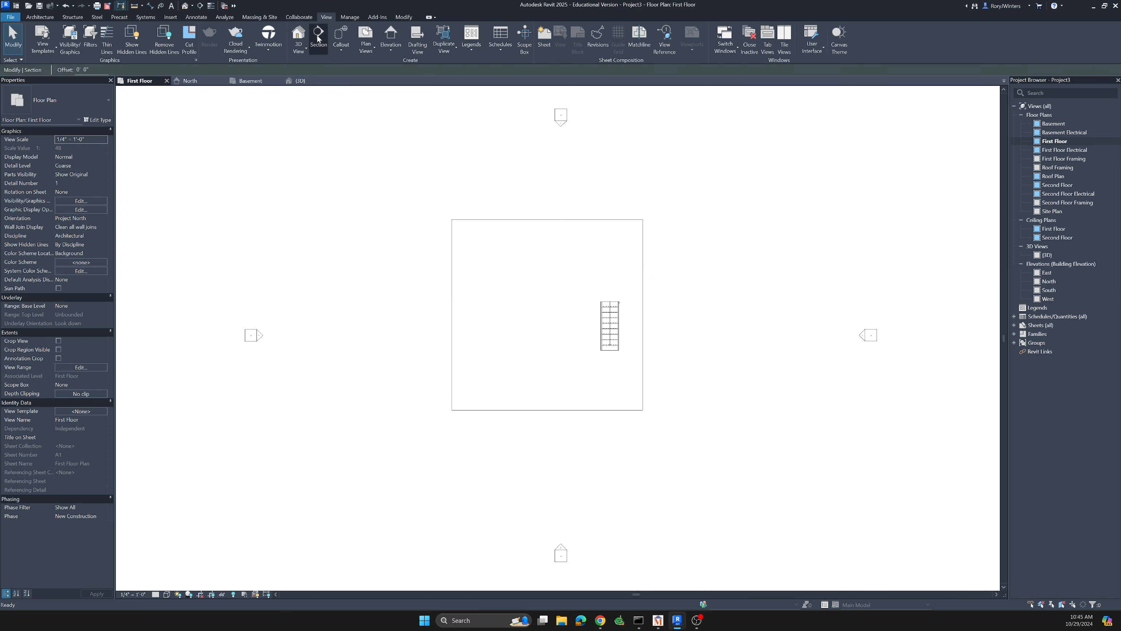
{"action": "left_click", "coordinate": [609, 248]}
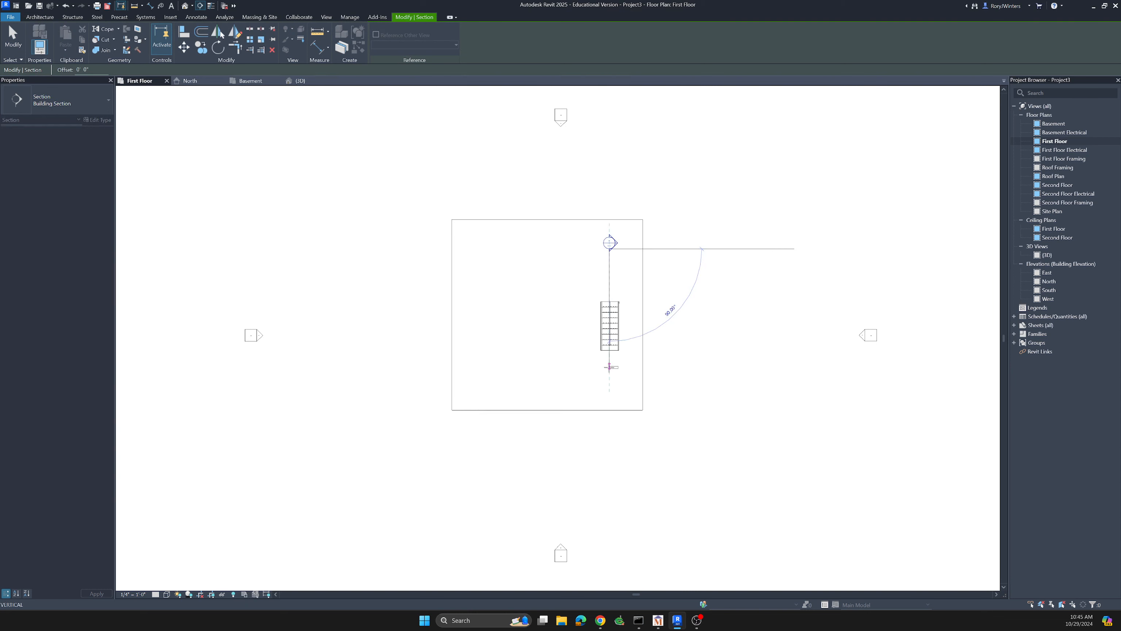
{"action": "left_click", "coordinate": [609, 385]}
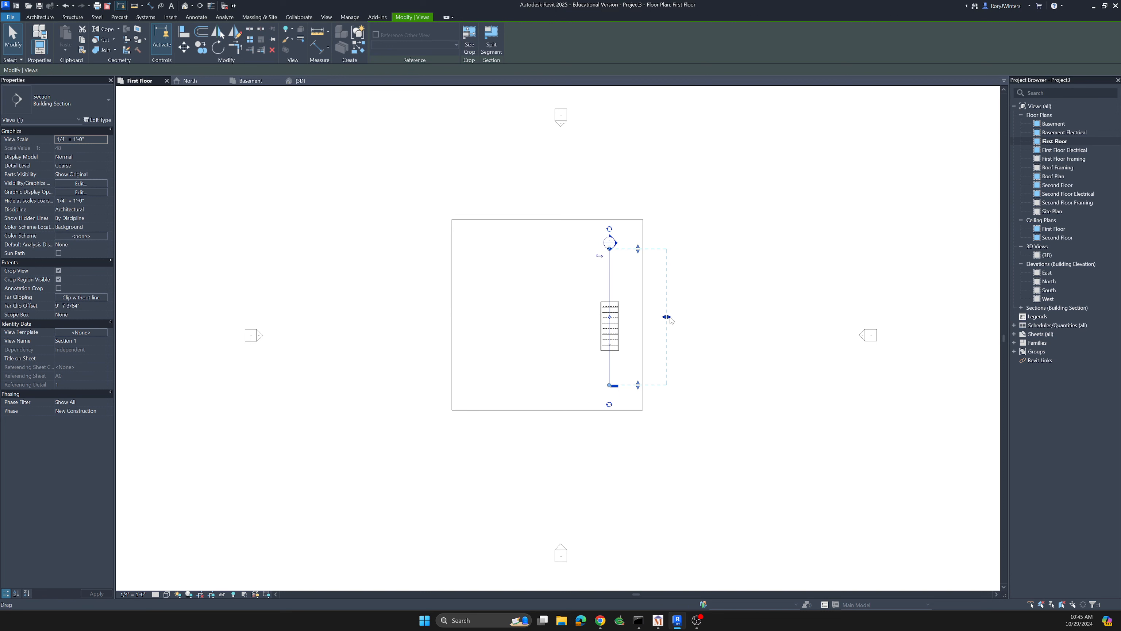
Extend the section's extents past the slab's north and south edges, its depth to about 10' 4", and open the section view
{"action": "left_click_drag", "start_coordinate": [669, 317], "coordinate": [672, 317]}
{"action": "left_click_drag", "start_coordinate": [640, 250], "coordinate": [640, 199]}
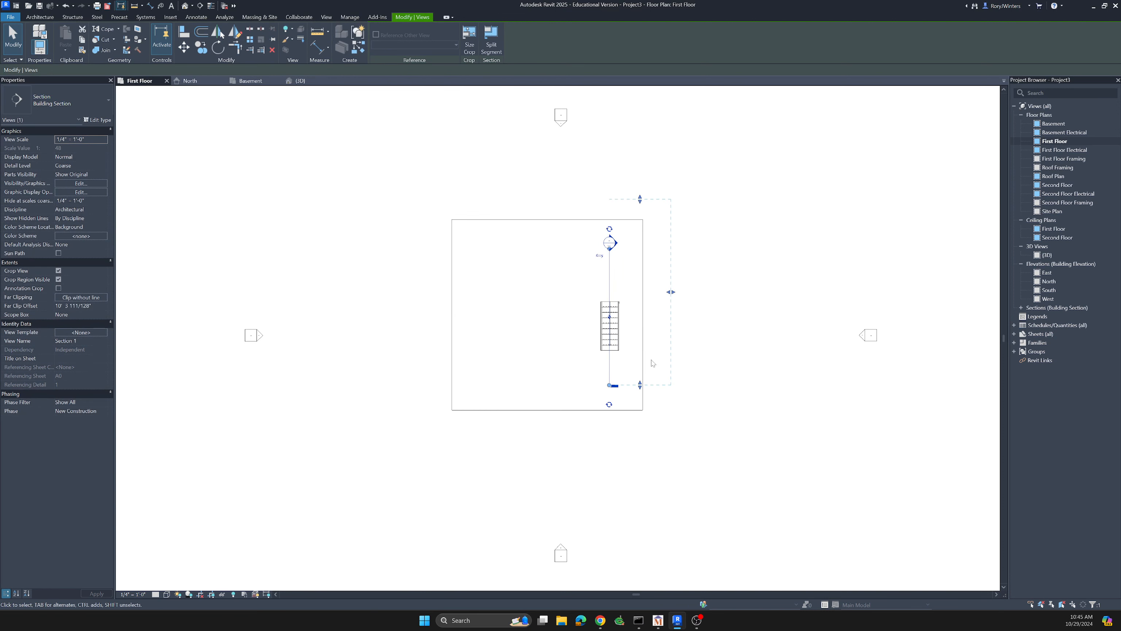
{"action": "left_click_drag", "start_coordinate": [641, 387], "coordinate": [641, 443]}
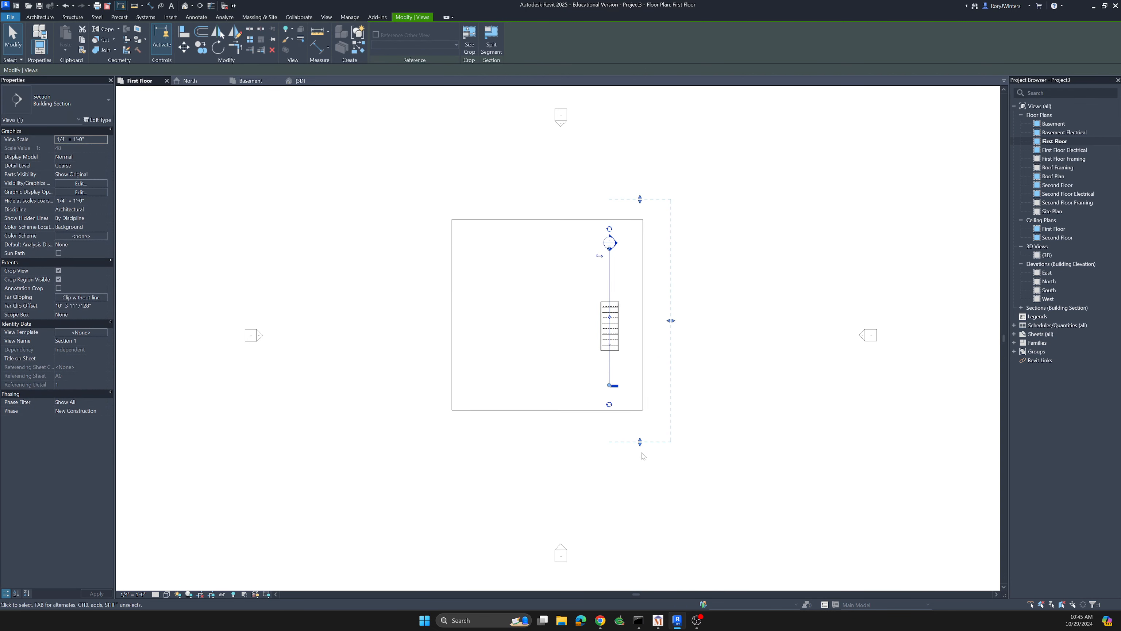
{"action": "left_click", "coordinate": [567, 425]}
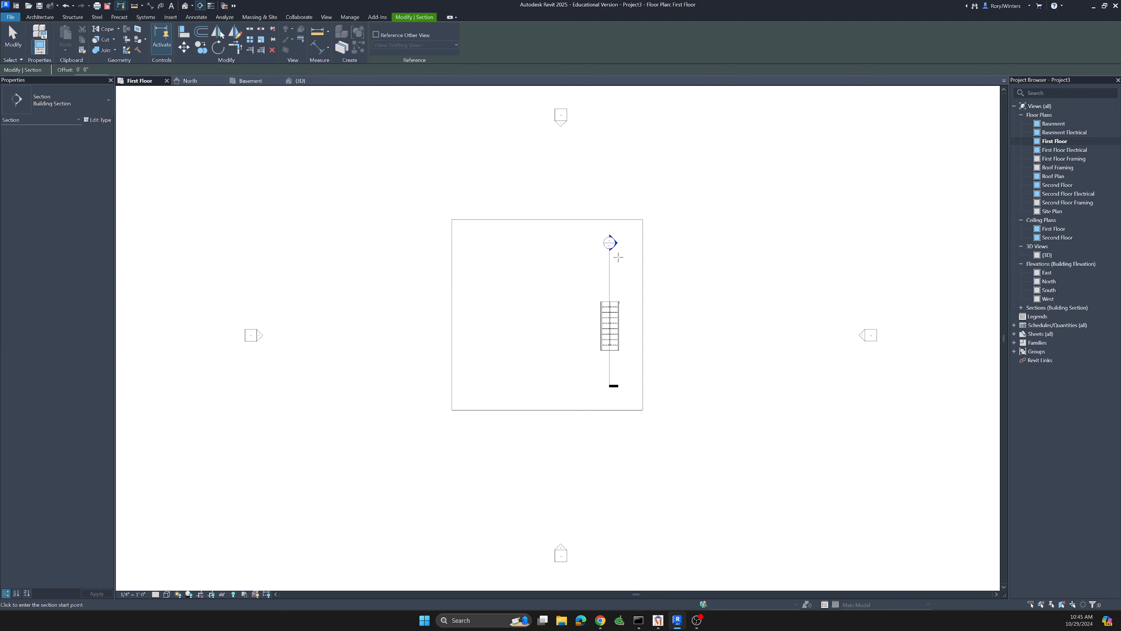
{"action": "double_click", "coordinate": [609, 242]}
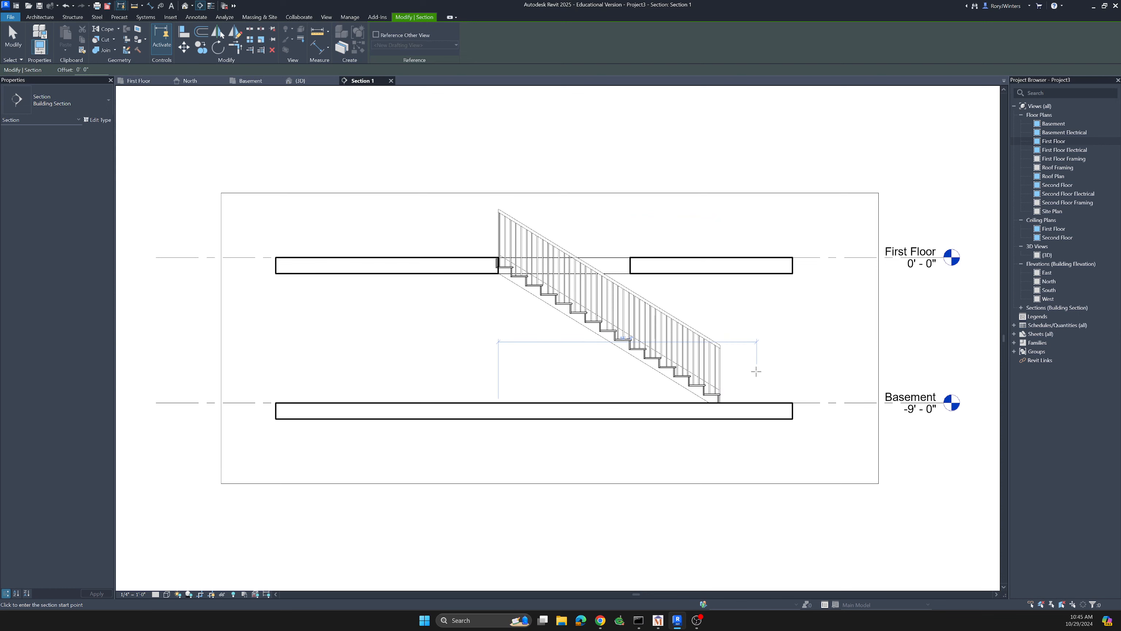
{"action": "scroll", "coordinate": [729, 361], "scroll_direction": "up", "scroll_amount": 3}
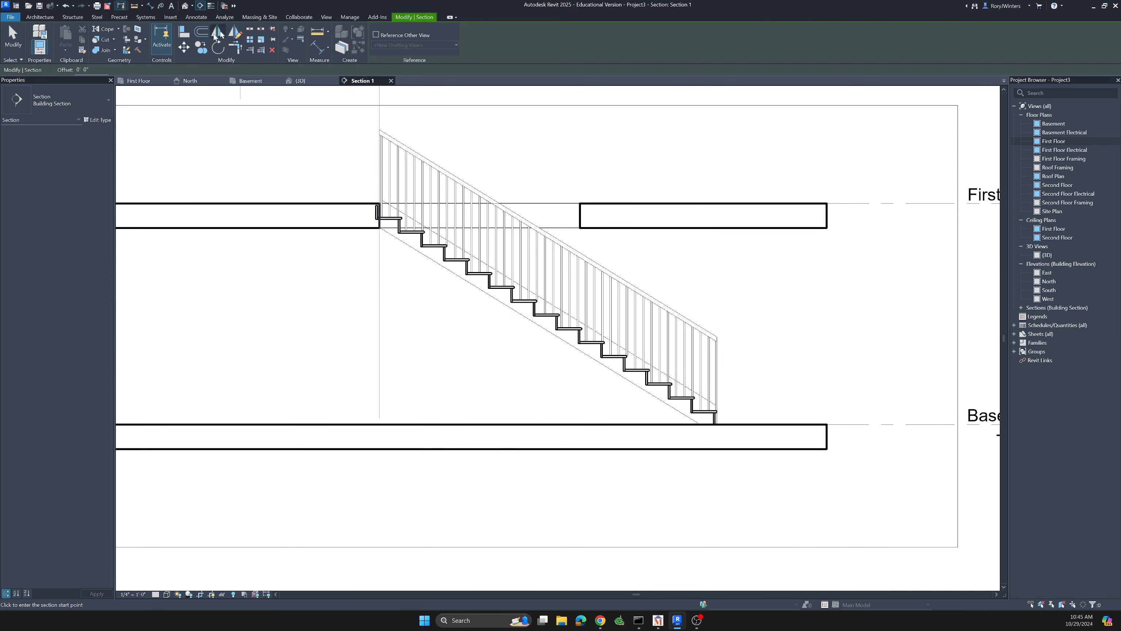
Check the headroom between the first-floor slab's underside and the stair below the opening's edge with an aligned dimension, without placing it
{"action": "left_click", "coordinate": [196, 17]}
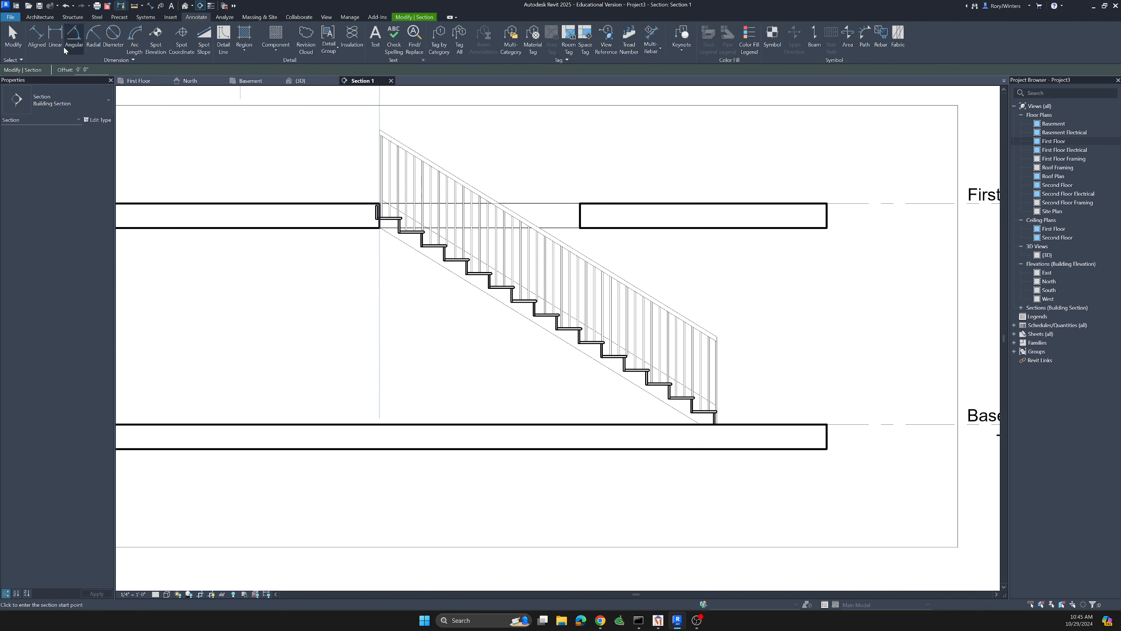
{"action": "left_click", "coordinate": [37, 36]}
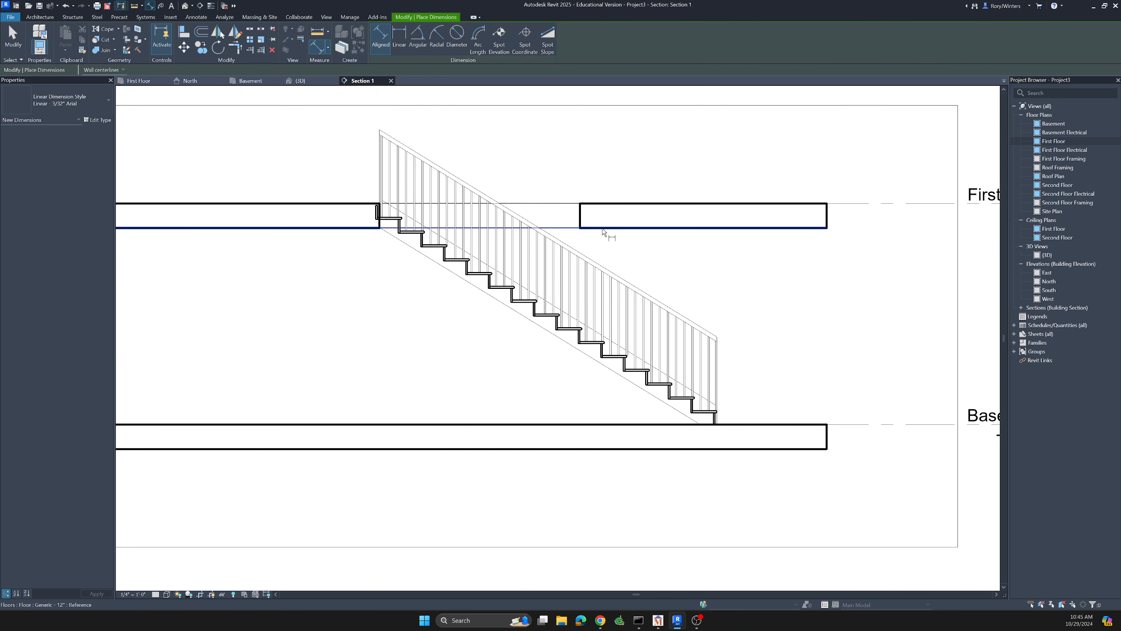
{"action": "left_click", "coordinate": [711, 228]}
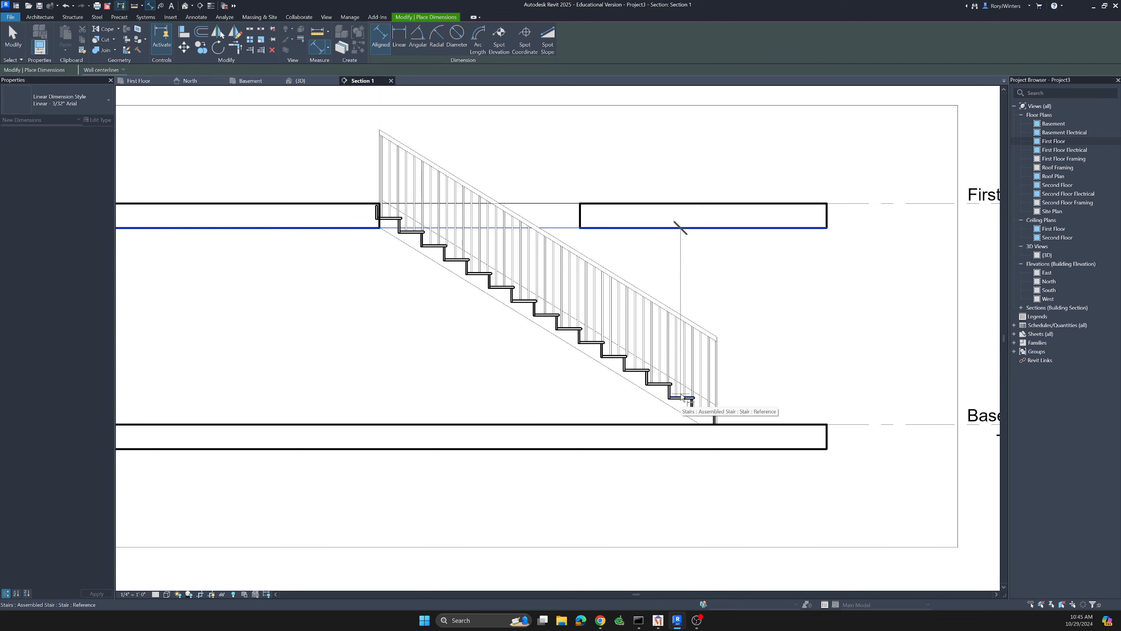
{"action": "left_click", "coordinate": [576, 330]}
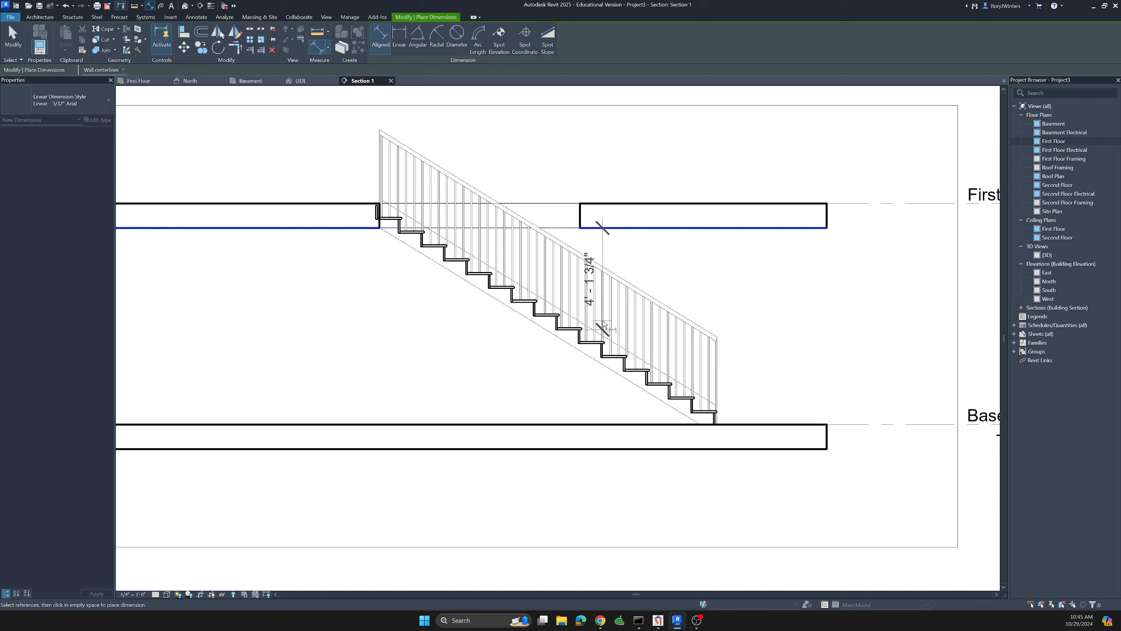
{"action": "key", "text": "Escape"}
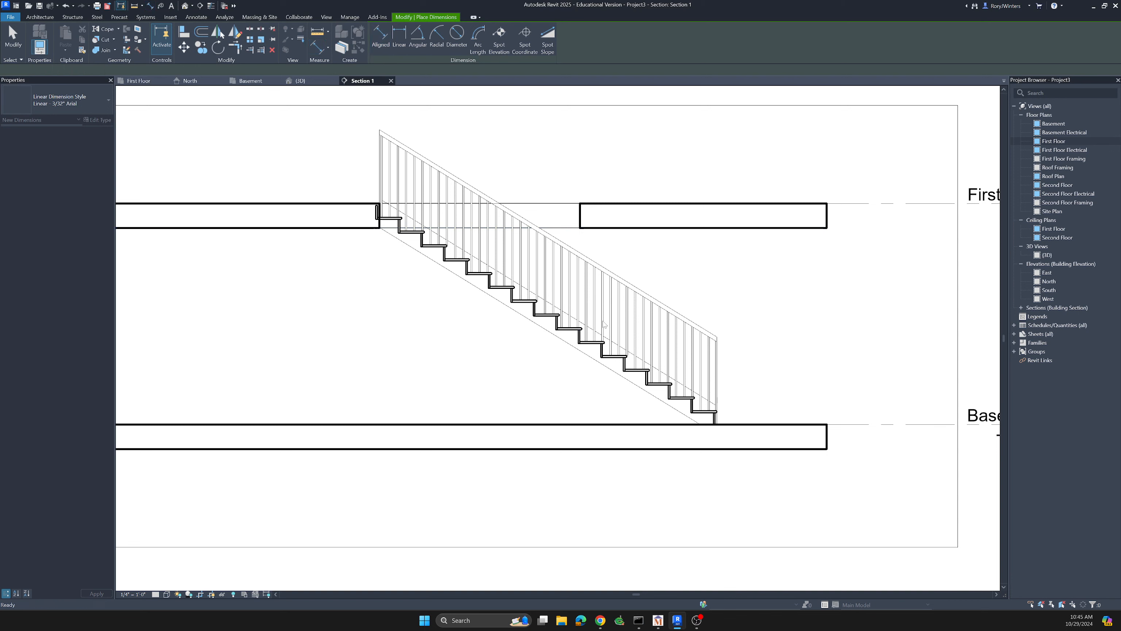
{"action": "left_click", "coordinate": [603, 346]}
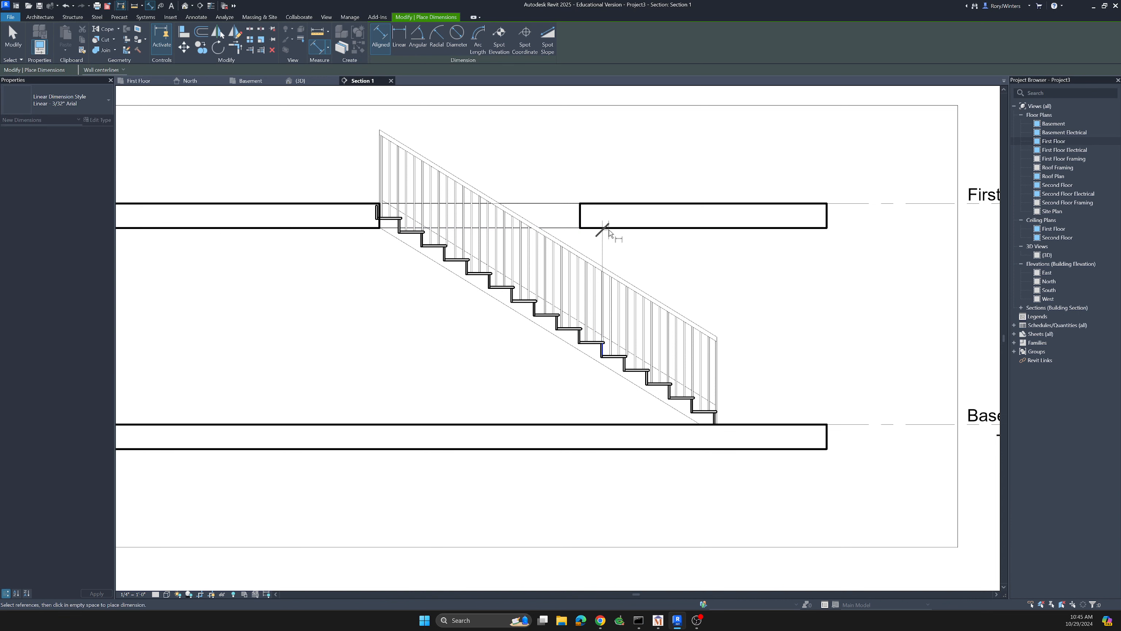
{"action": "key", "text": "Escape"}
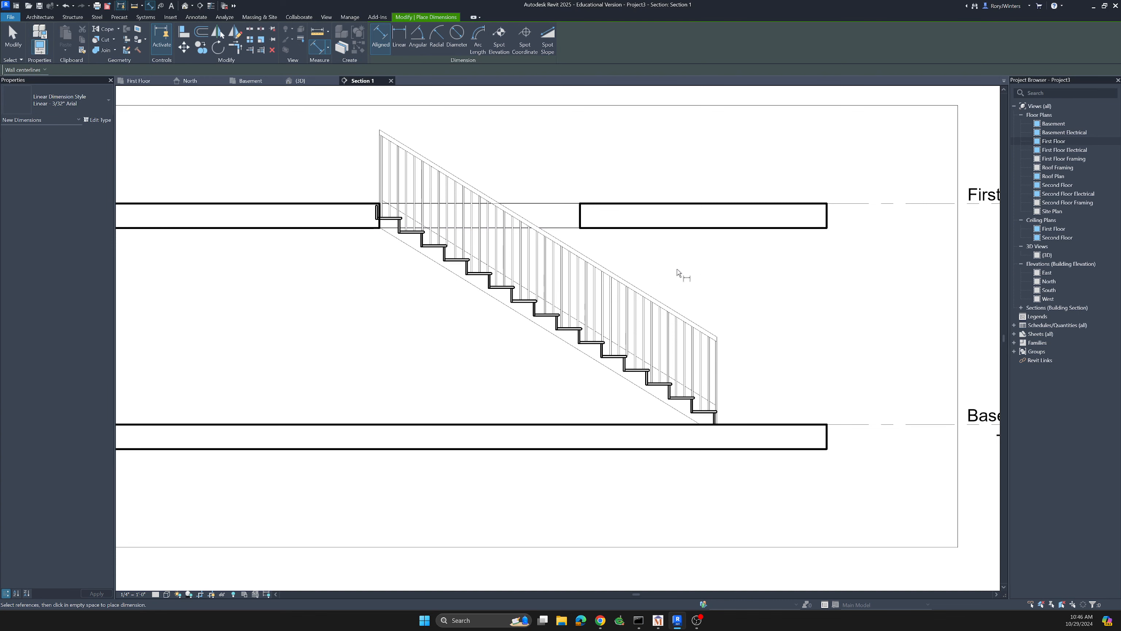
{"action": "key", "text": "Escape"}
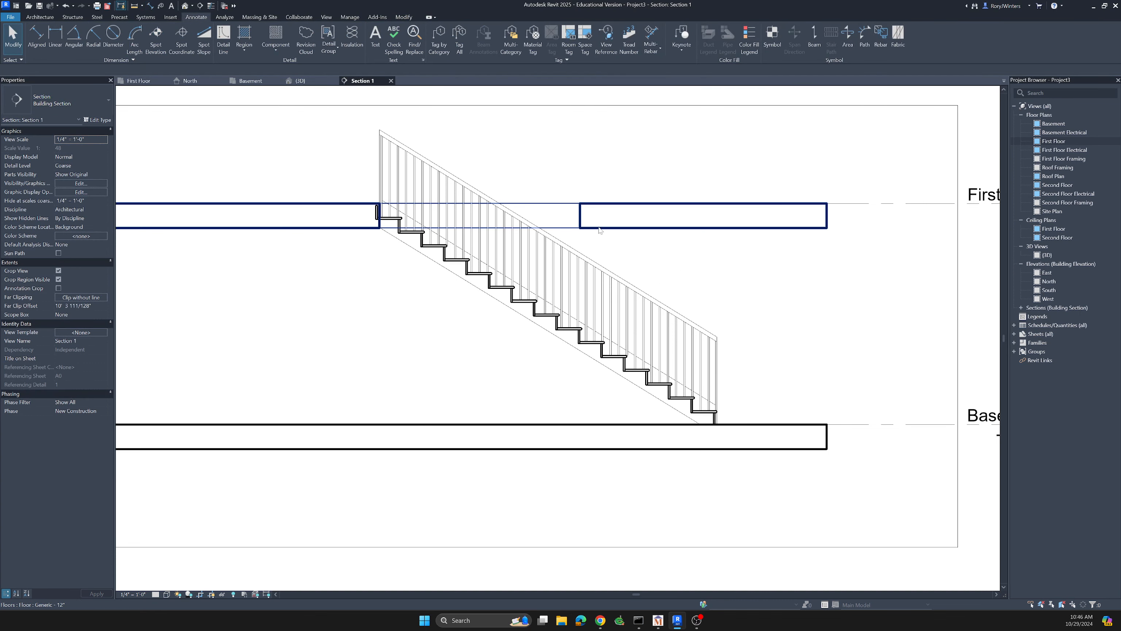
In the 3D view, edit the first-floor slab boundary to lengthen the stair opening to about 15' toward the stair's foot, and finish the sketch
{"action": "left_click", "coordinate": [322, 83]}
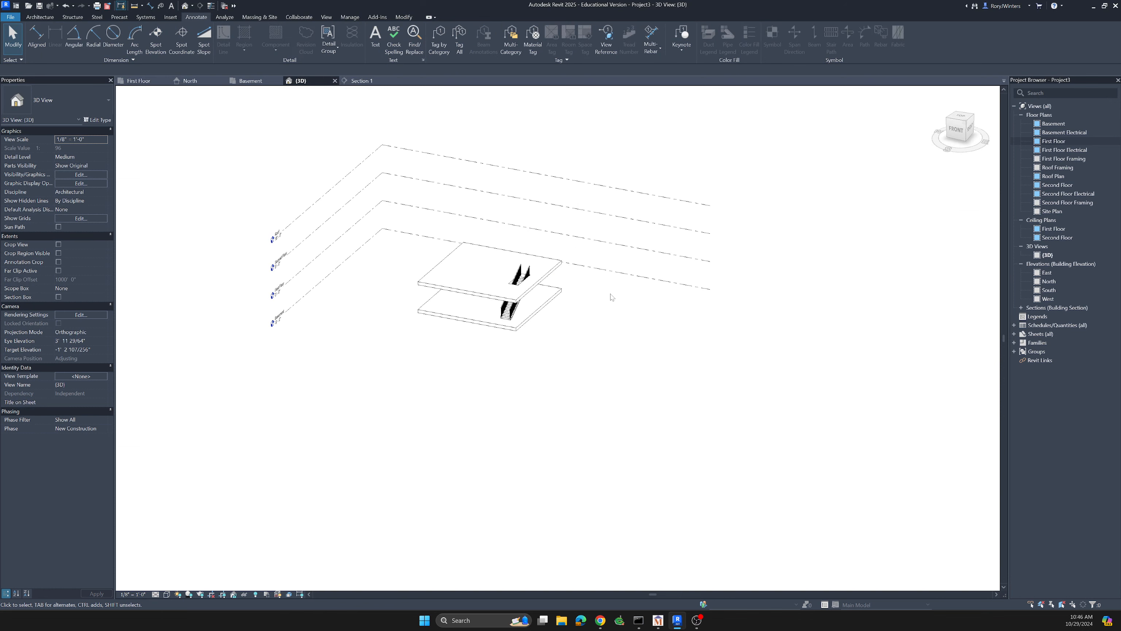
{"action": "middle_click_drag", "start_coordinate": [665, 288], "coordinate": [296, 300], "text": "shift"}
{"action": "scroll", "coordinate": [250, 271], "scroll_direction": "up", "scroll_amount": 8}
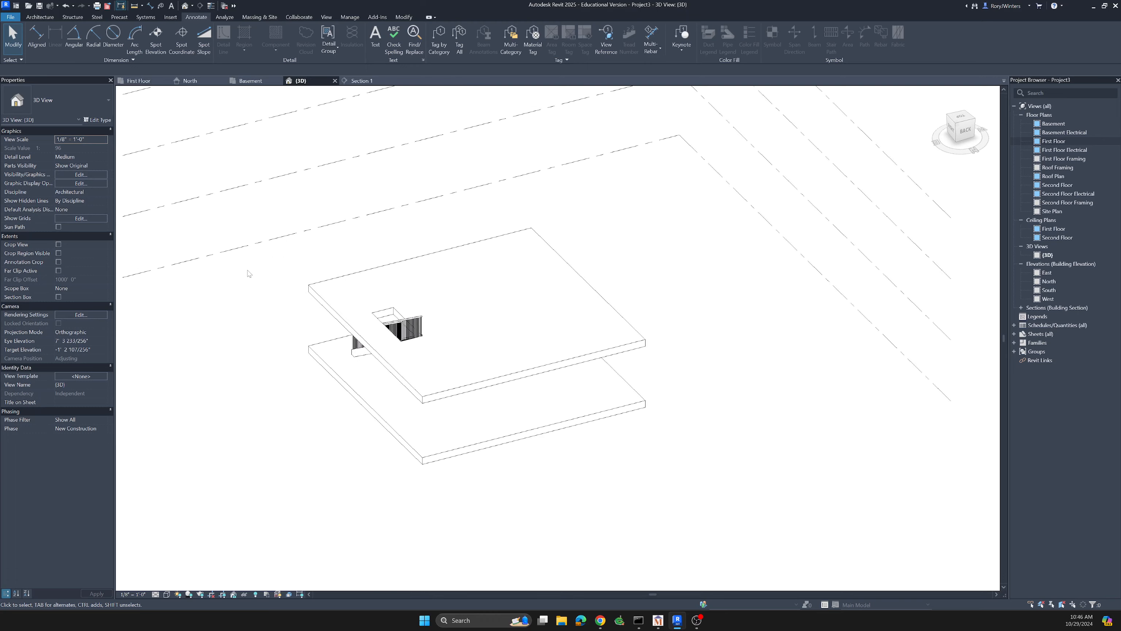
{"action": "double_click", "coordinate": [490, 340]}
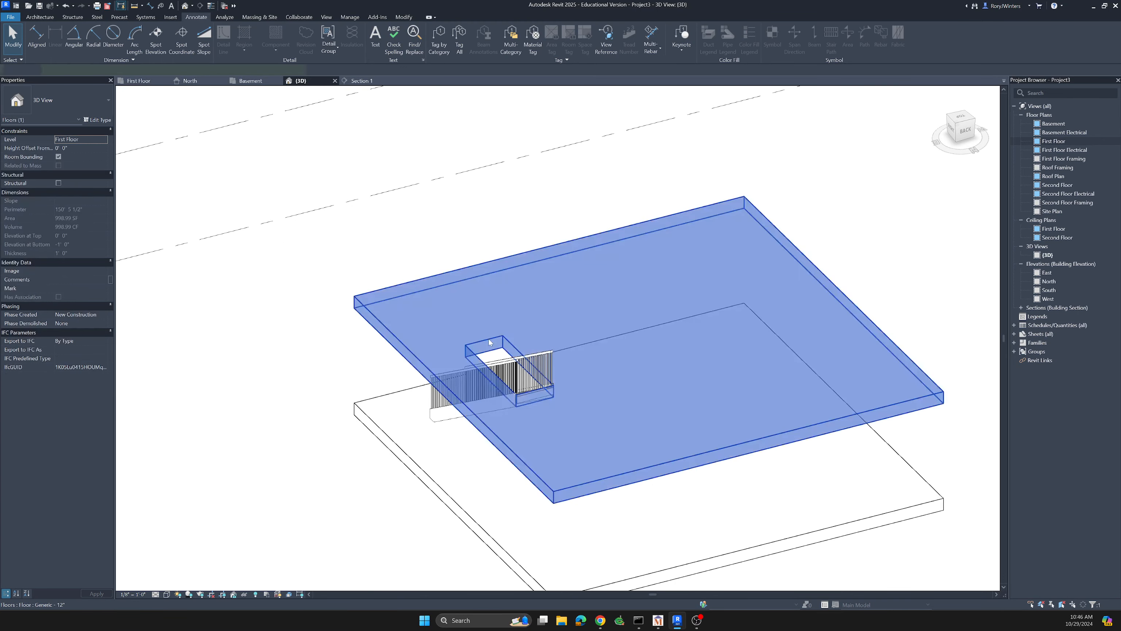
{"action": "left_click", "coordinate": [490, 342]}
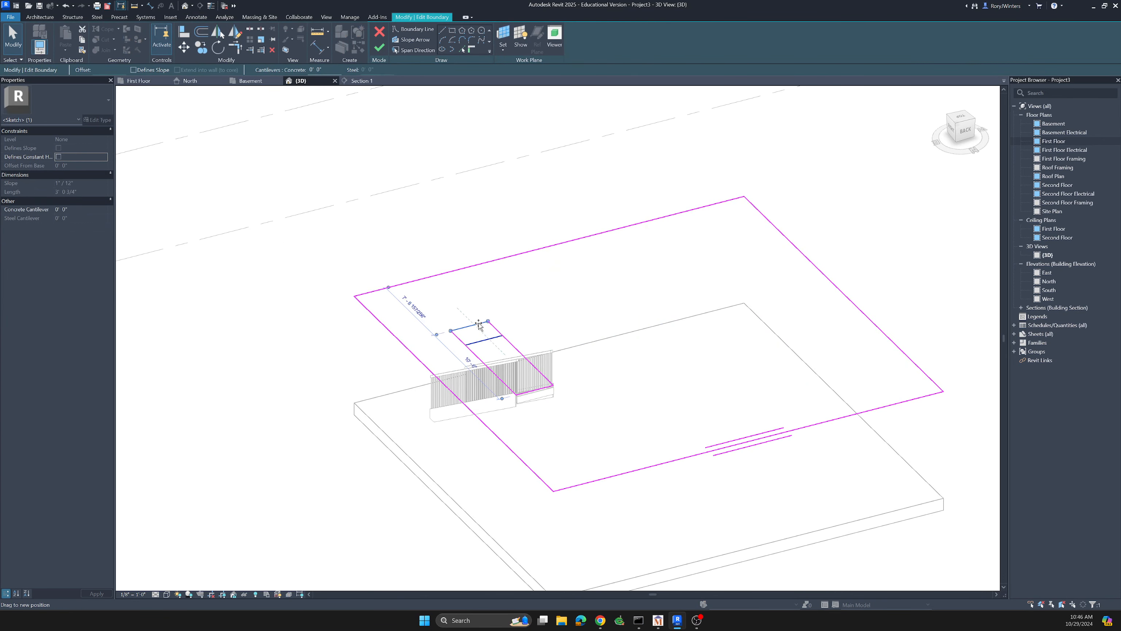
{"action": "mouse_move", "coordinate": [490, 342]}
{"action": "left_mouse_down"}
{"action": "mouse_move", "coordinate": [438, 313]}
{"action": "mouse_move", "coordinate": [457, 311]}
{"action": "left_mouse_up"}
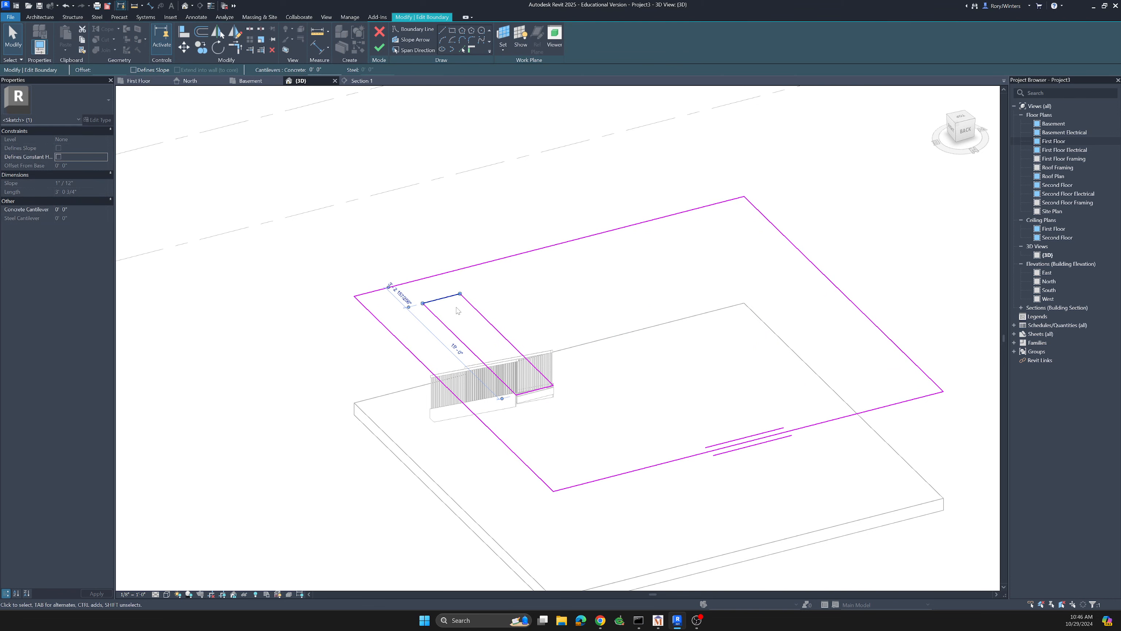
{"action": "left_click", "coordinate": [379, 48]}
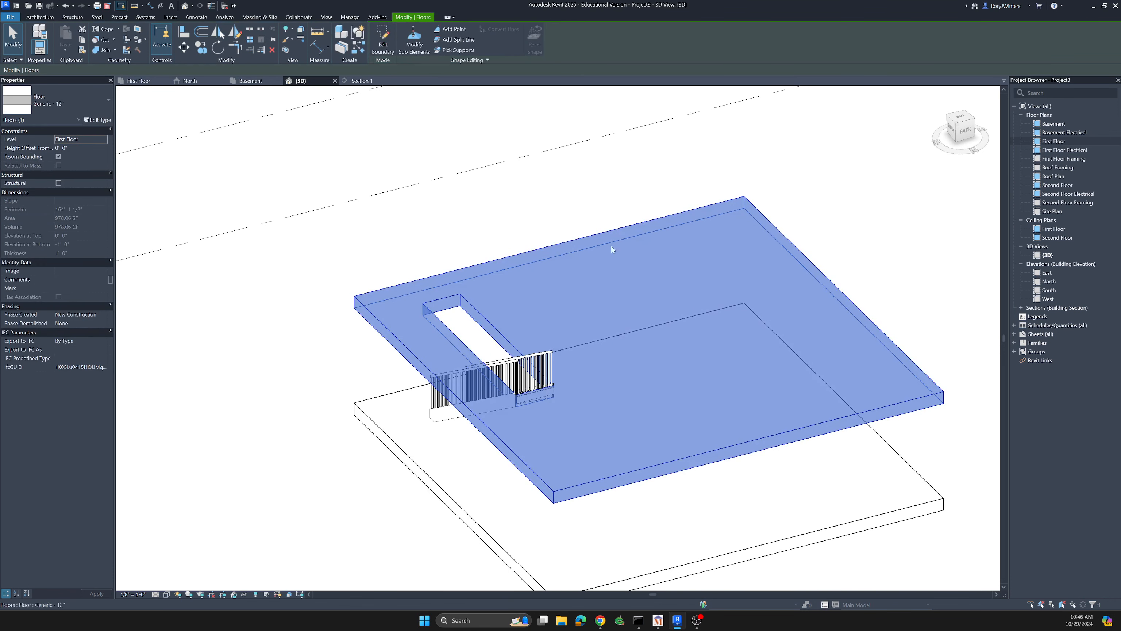
{"action": "middle_click_drag", "start_coordinate": [683, 374], "coordinate": [672, 346], "text": "shift"}
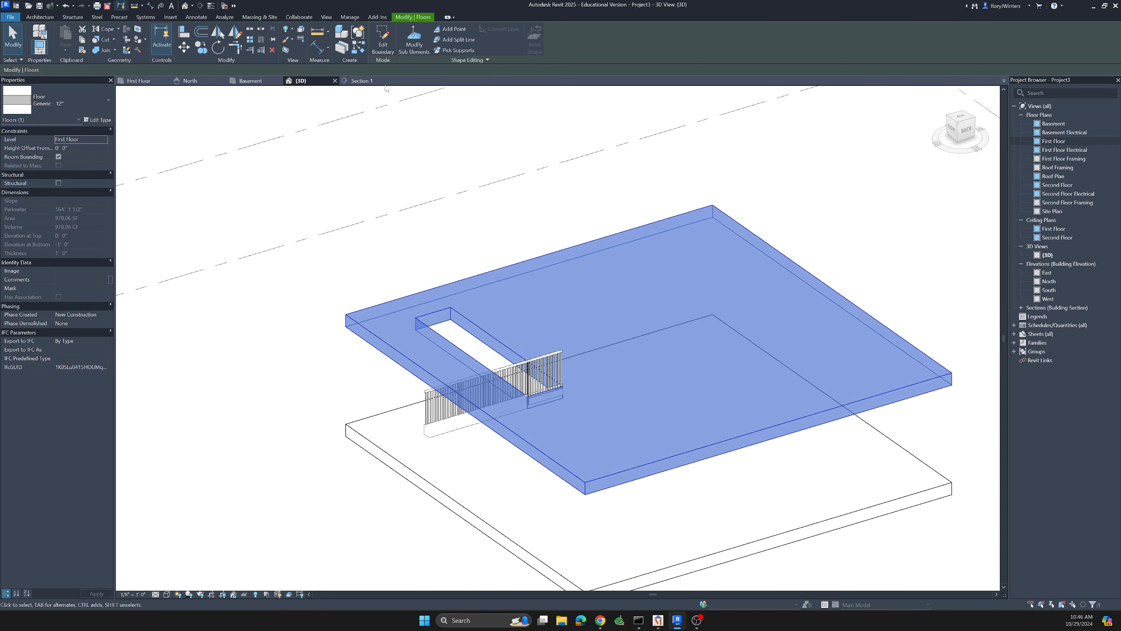
In Section 1, check the headroom from the first-floor slab's underside to the second tread above the basement with an aligned dimension
{"action": "left_click", "coordinate": [369, 81]}
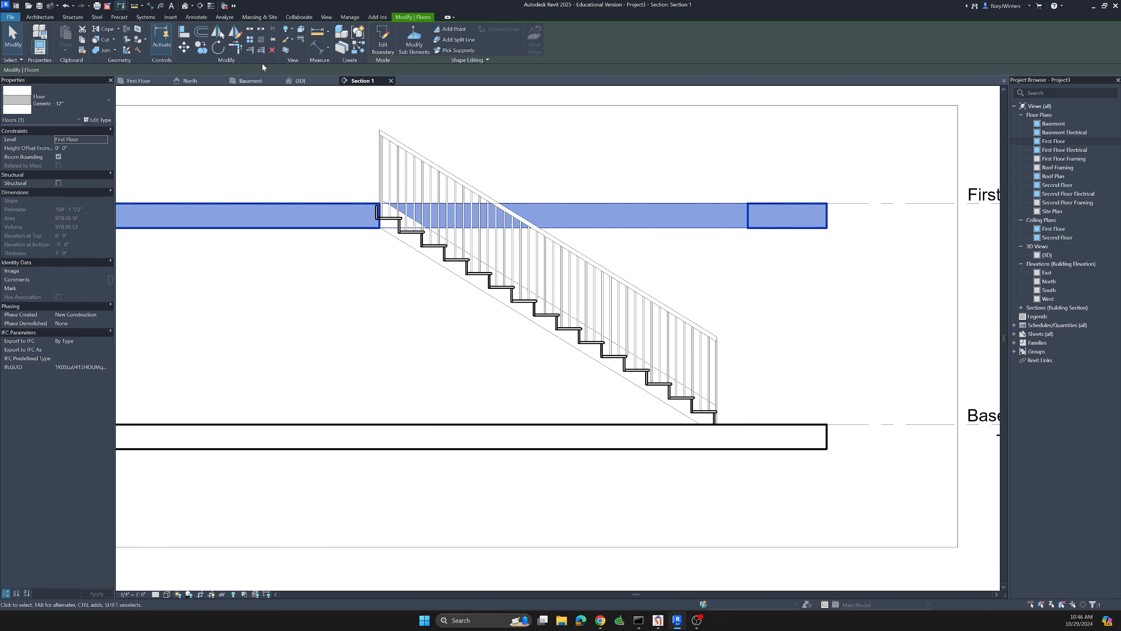
{"action": "left_click", "coordinate": [196, 17]}
{"action": "left_click", "coordinate": [40, 36]}
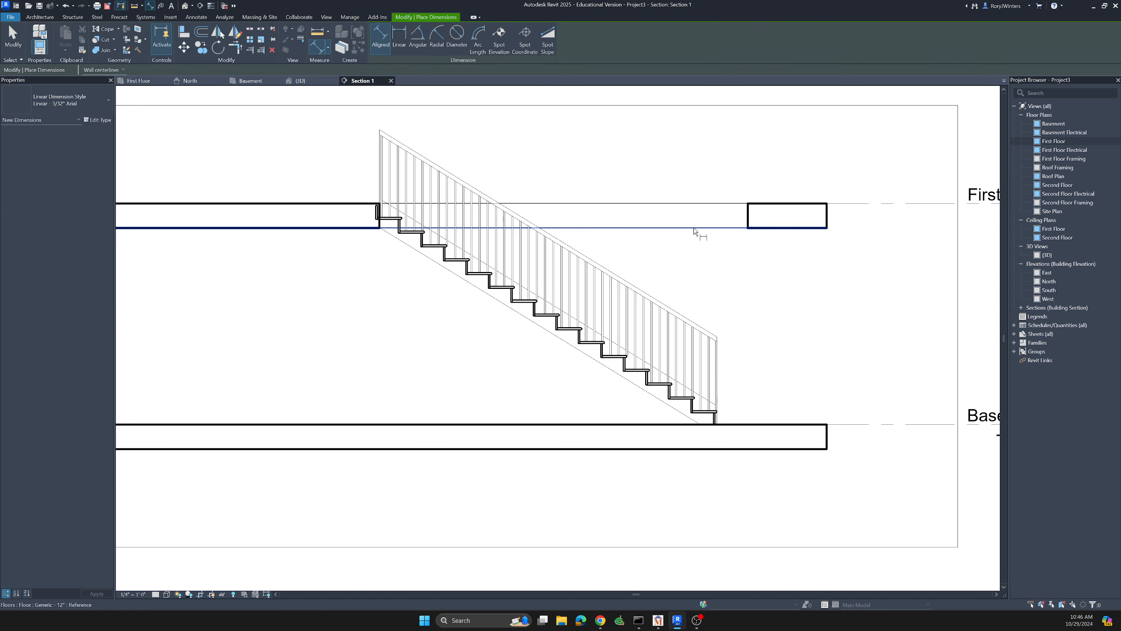
{"action": "left_click", "coordinate": [753, 228]}
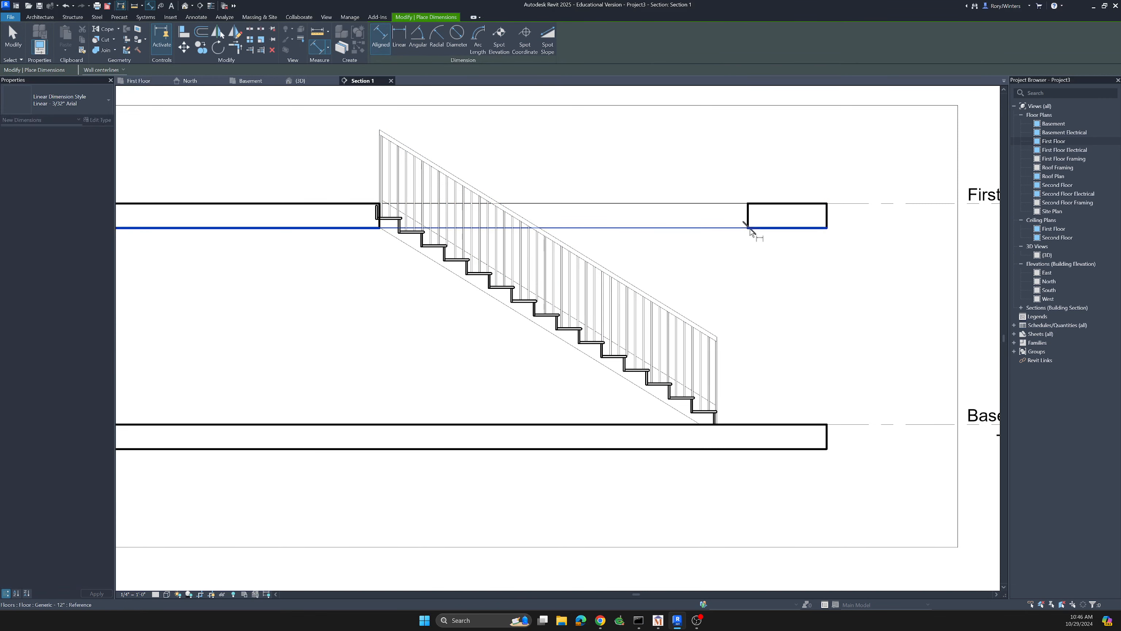
{"action": "left_click", "coordinate": [687, 399]}
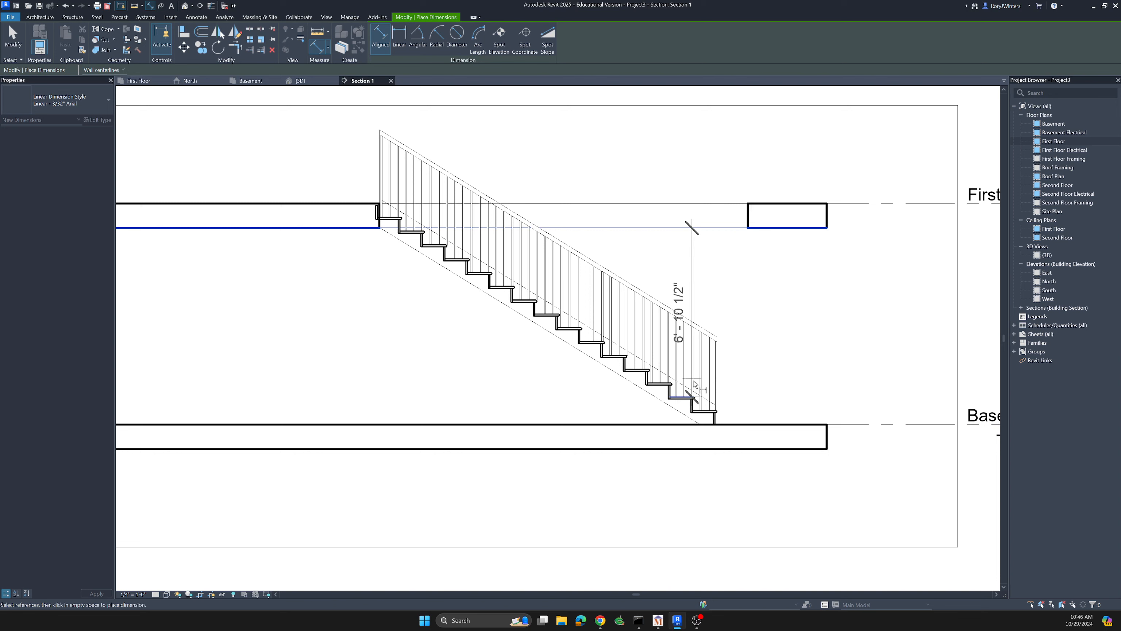